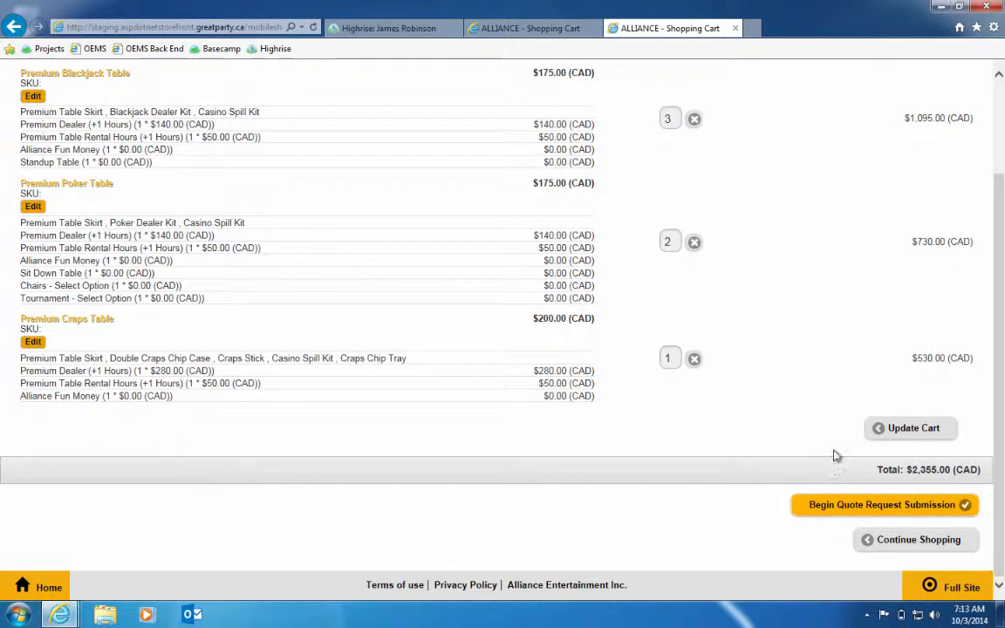
# Begin the quote request submission for the cart and log in with the sales representative's e-mail and password
pyautogui.click(798, 507)
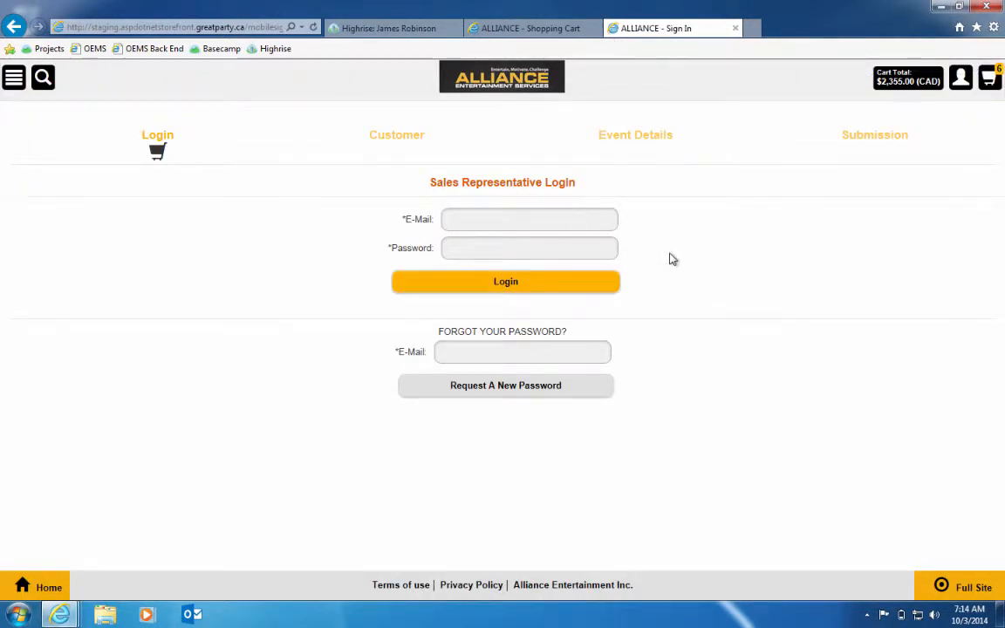
pyautogui.click(547, 225)
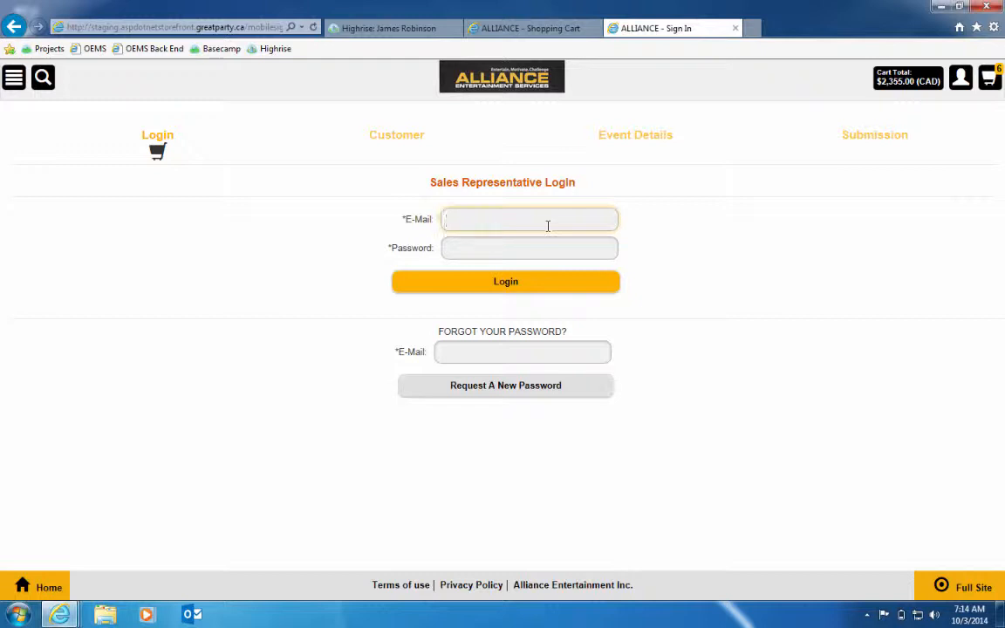
pyautogui.write('er')
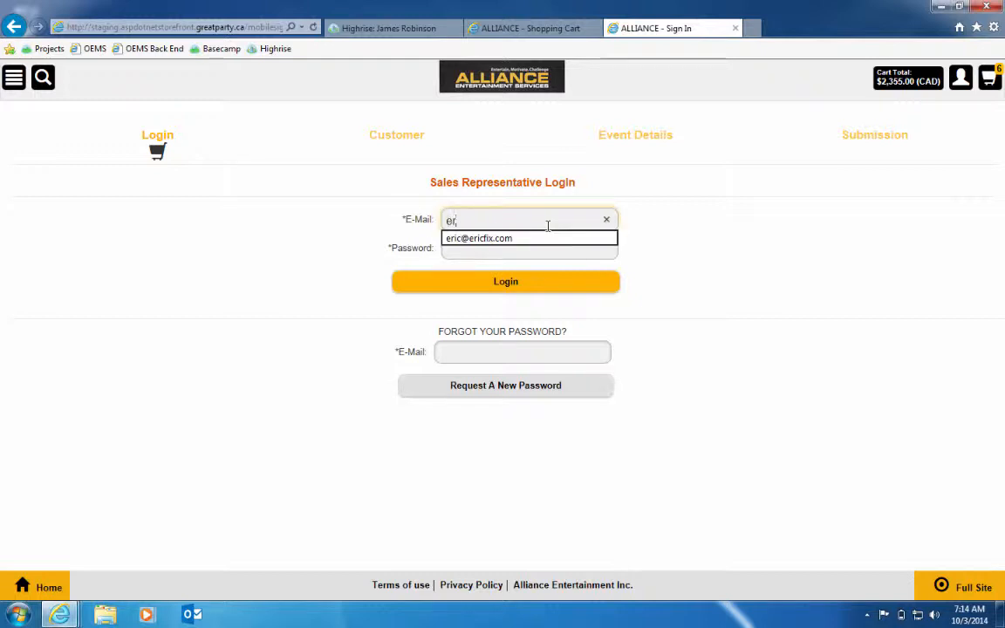
pyautogui.click(540, 238)
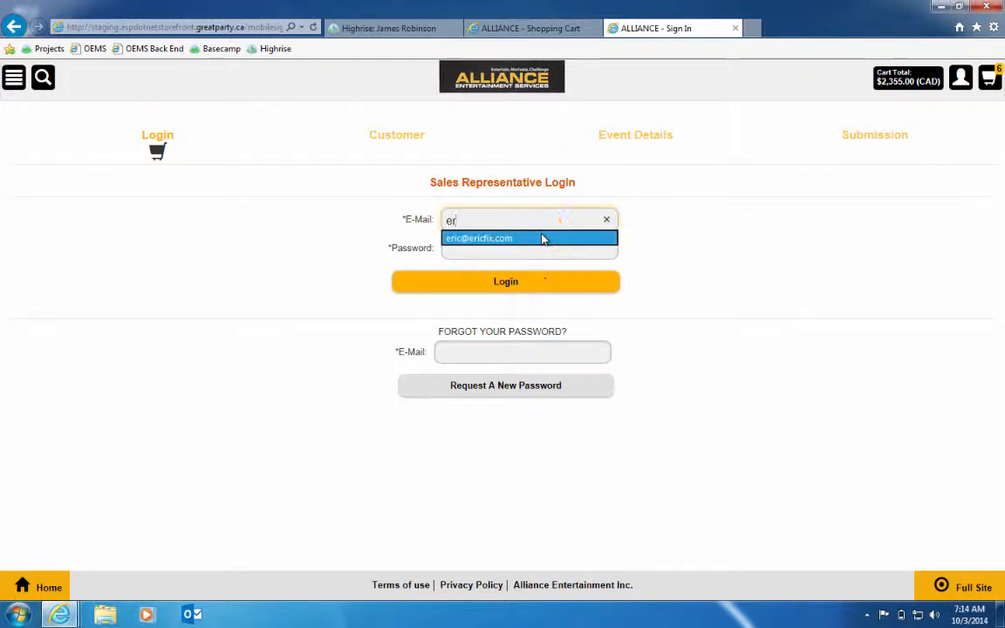
pyautogui.click(531, 281)
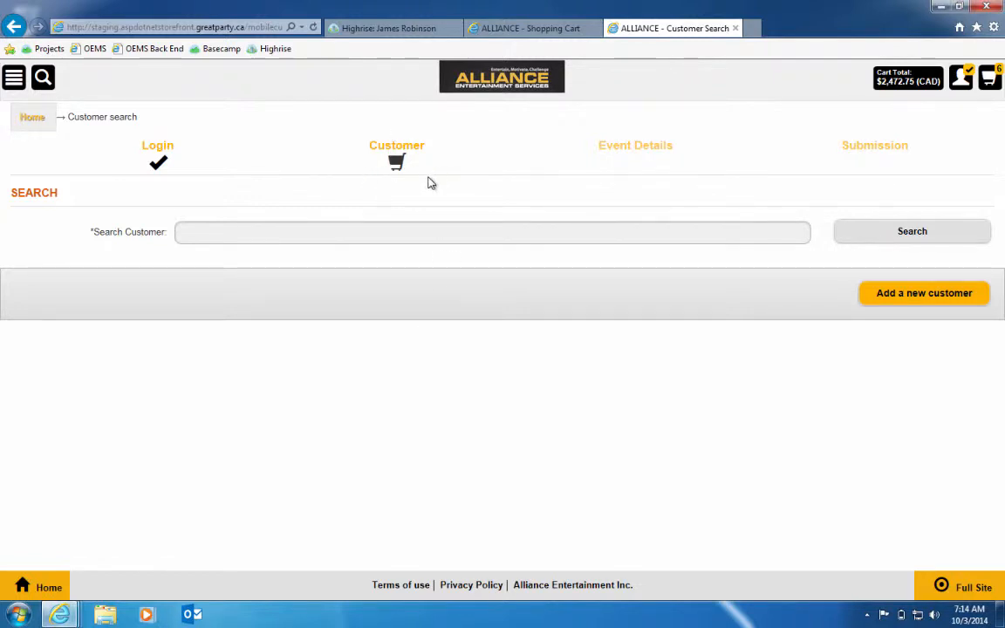
# Search the customers for OEMS and select OEMS Customer for the quote request
pyautogui.click(427, 231)
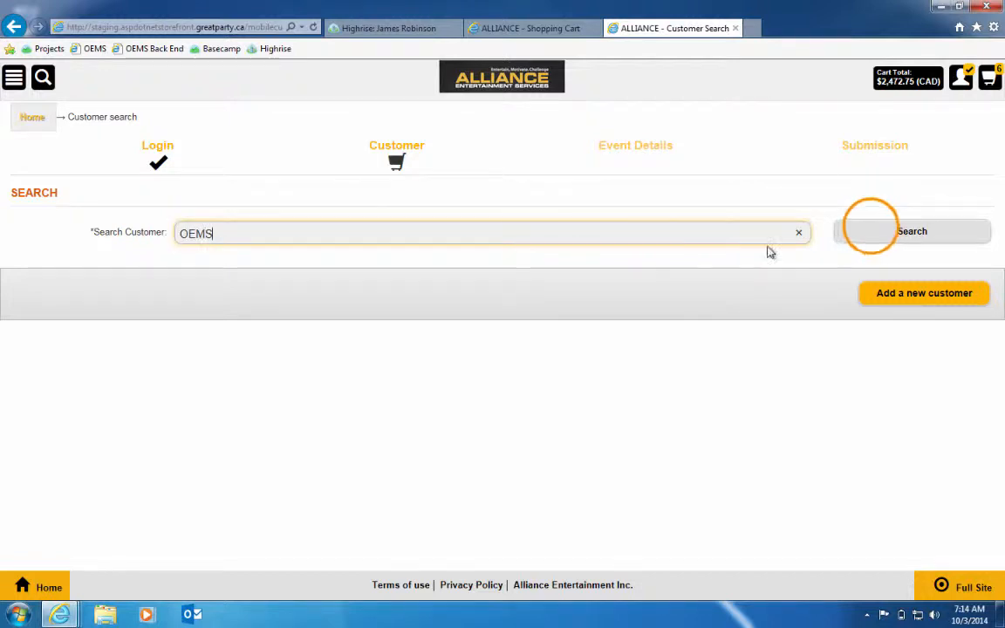
pyautogui.click(873, 231)
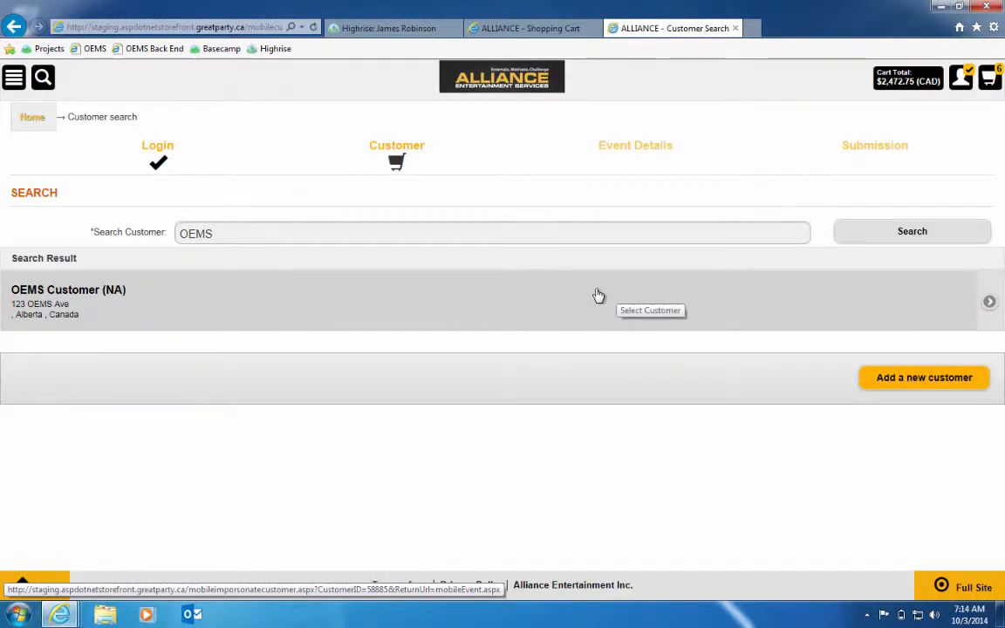
pyautogui.click(48, 300)
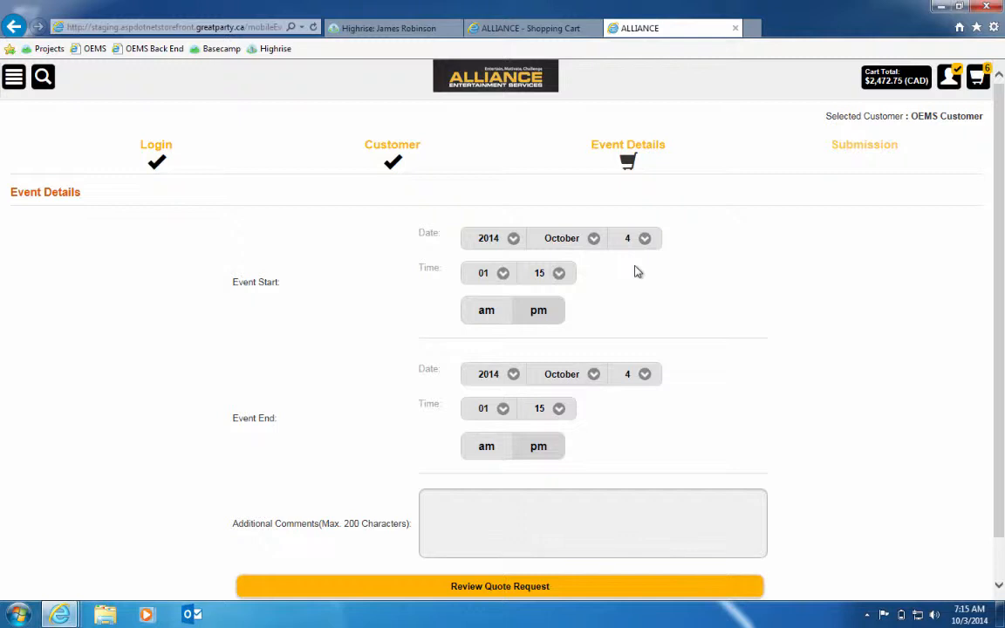
# Examine the event start and end date and time settings and the additional comments field of the event details
pyautogui.scroll(-1, 694, 316)
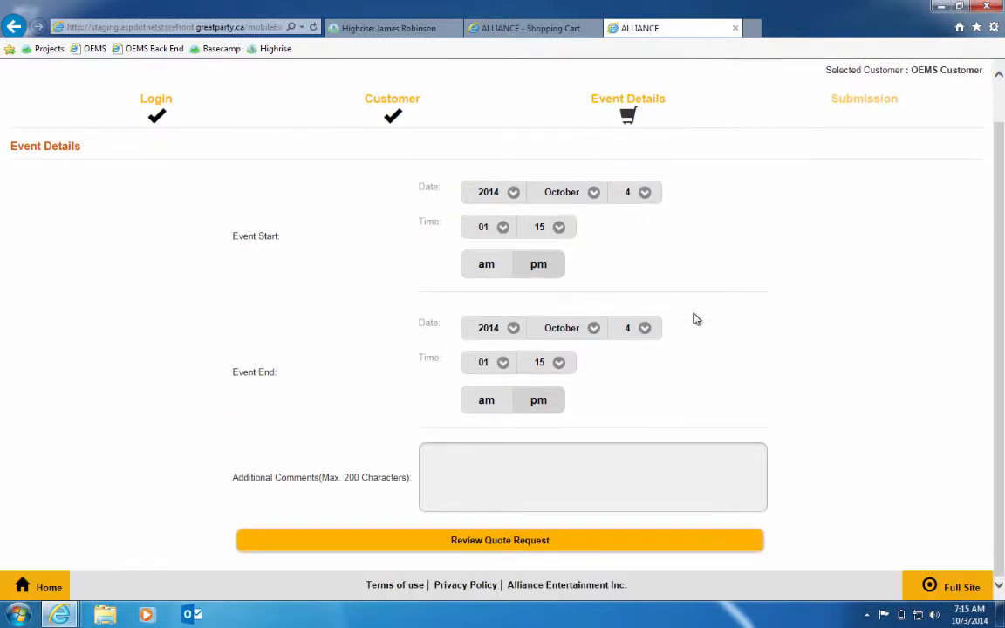
pyautogui.scroll(1, 696, 319)
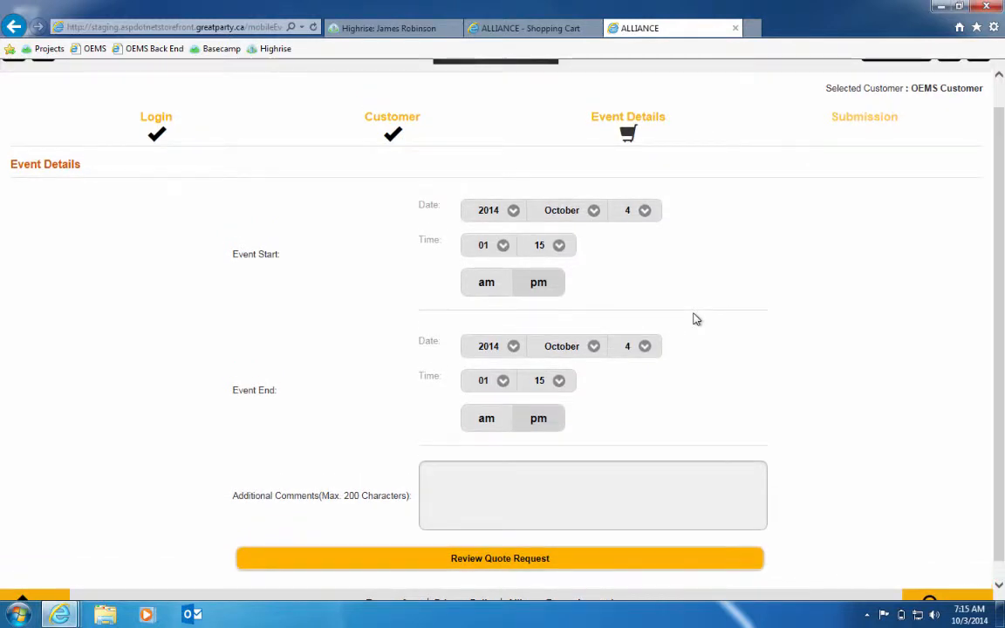
pyautogui.scroll(-1, 696, 319)
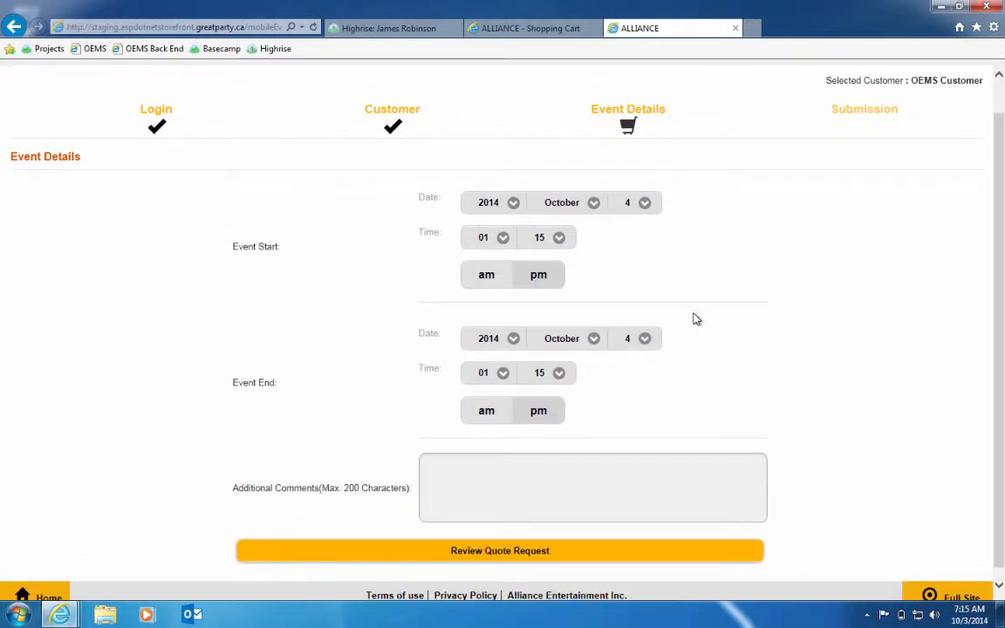
pyautogui.scroll(-1, 663, 289)
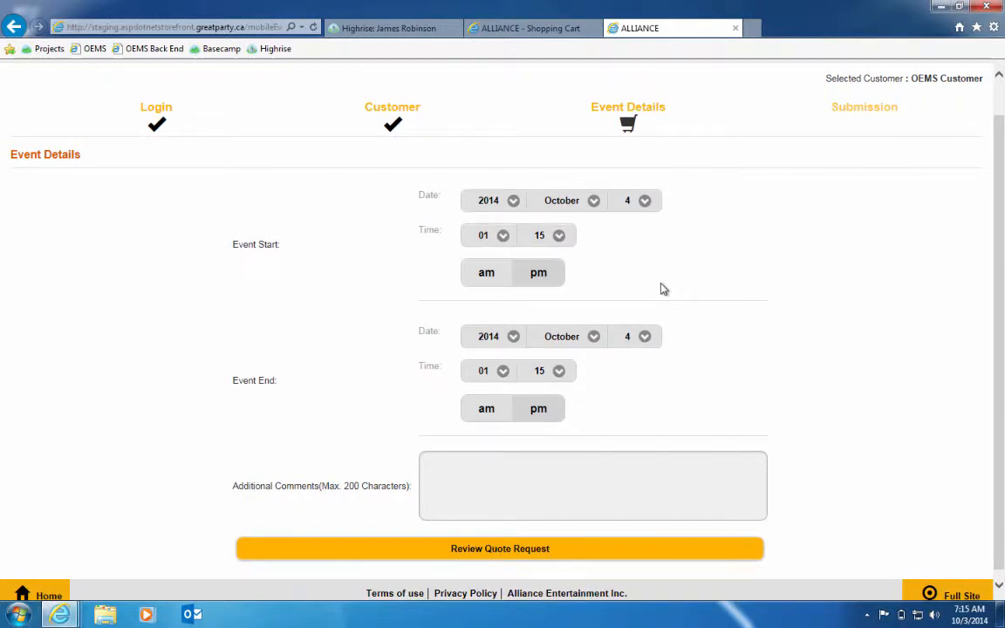
pyautogui.scroll(1, 663, 288)
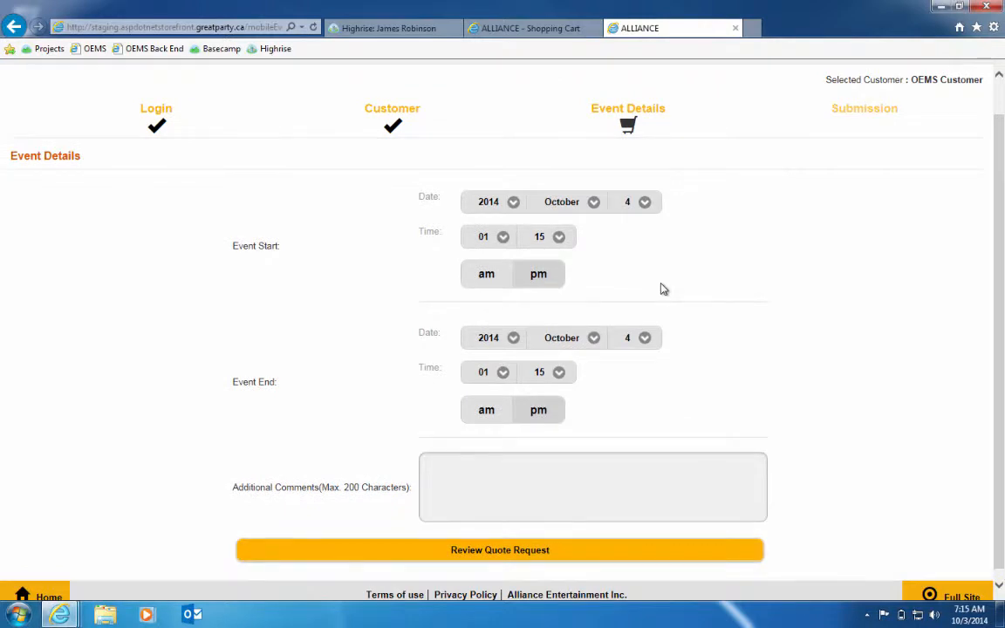
pyautogui.scroll(-1, 572, 505)
pyautogui.scroll(1, 573, 505)
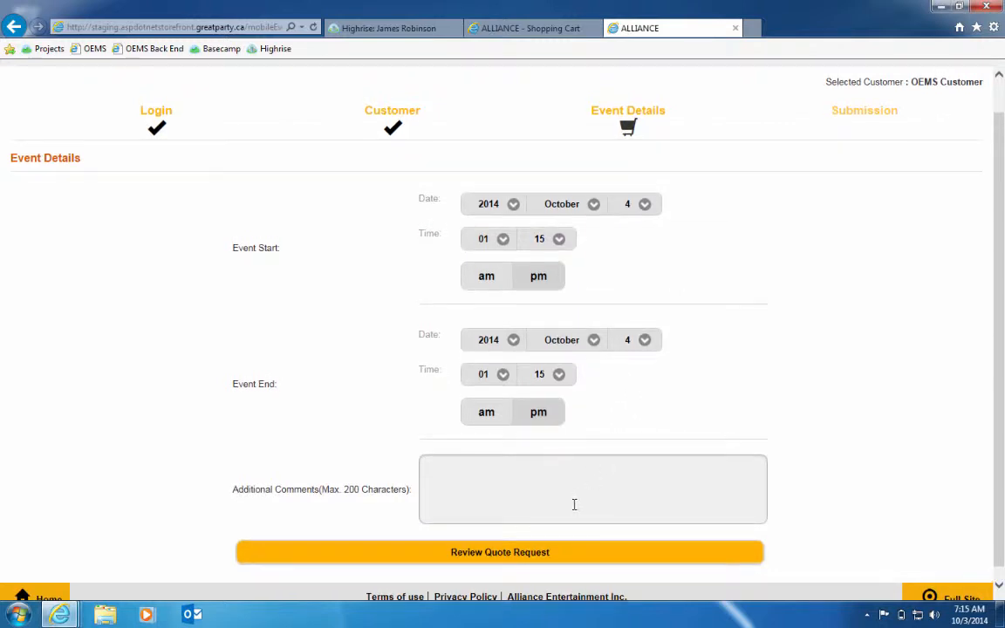
pyautogui.scroll(-1, 824, 522)
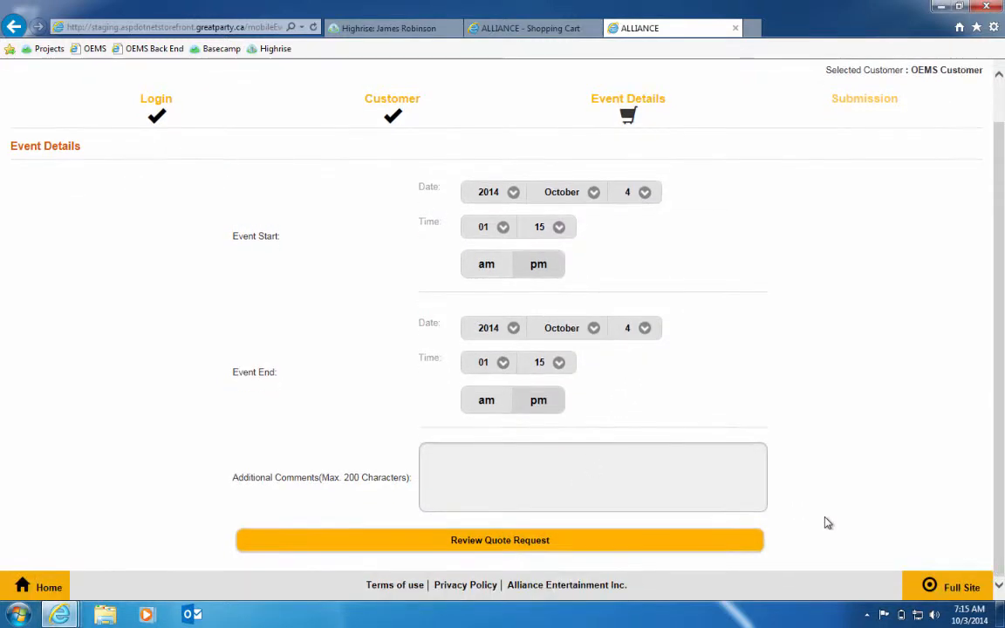
# Proceed to the quote request review, check the customer, event and inquiry cart details, and submit the request
pyautogui.click(619, 552)
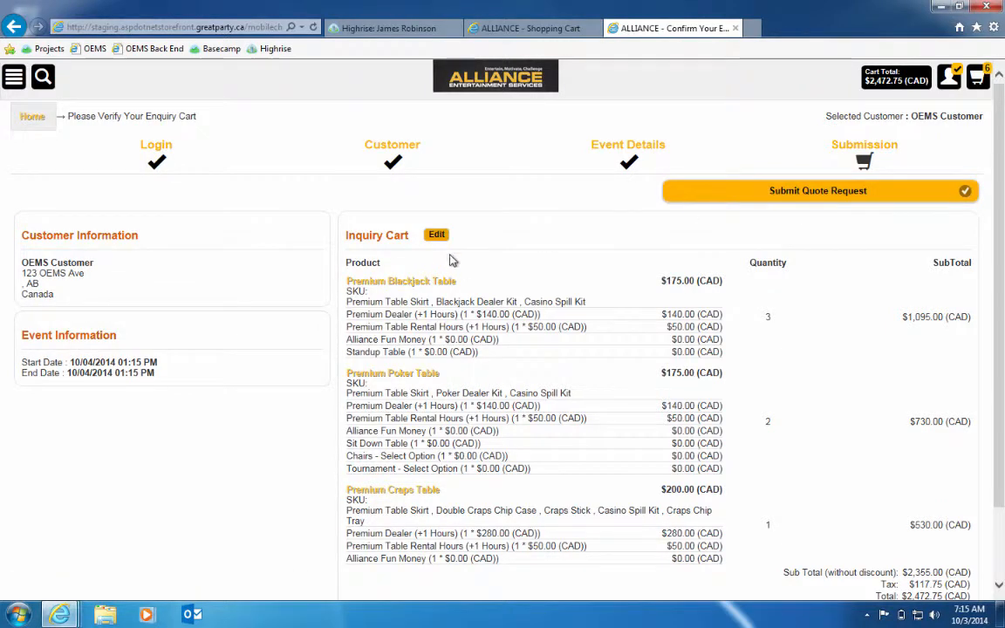
pyautogui.scroll(-2, 803, 358)
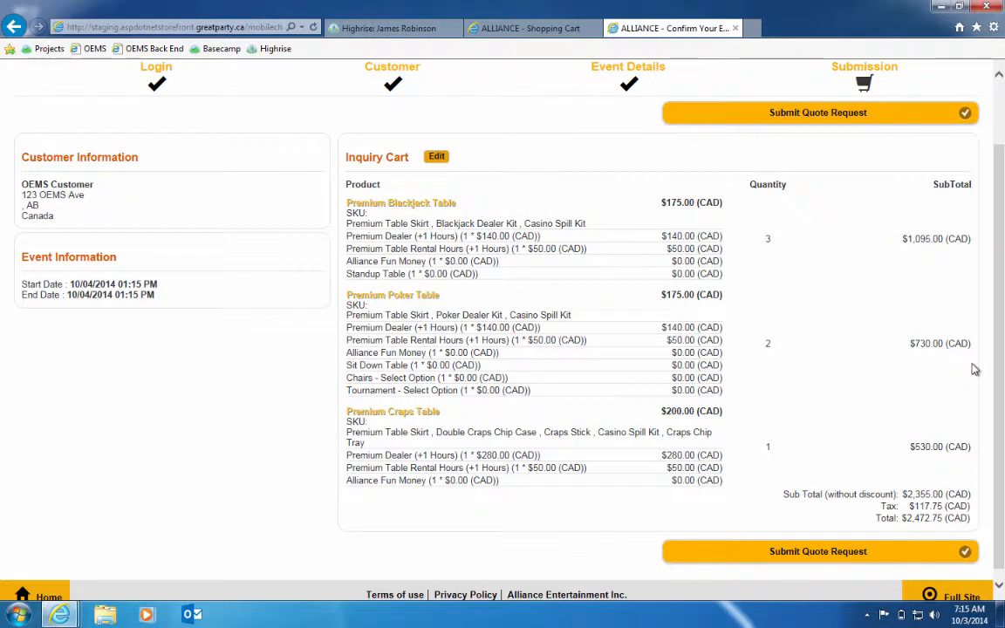
pyautogui.scroll(-1, 903, 440)
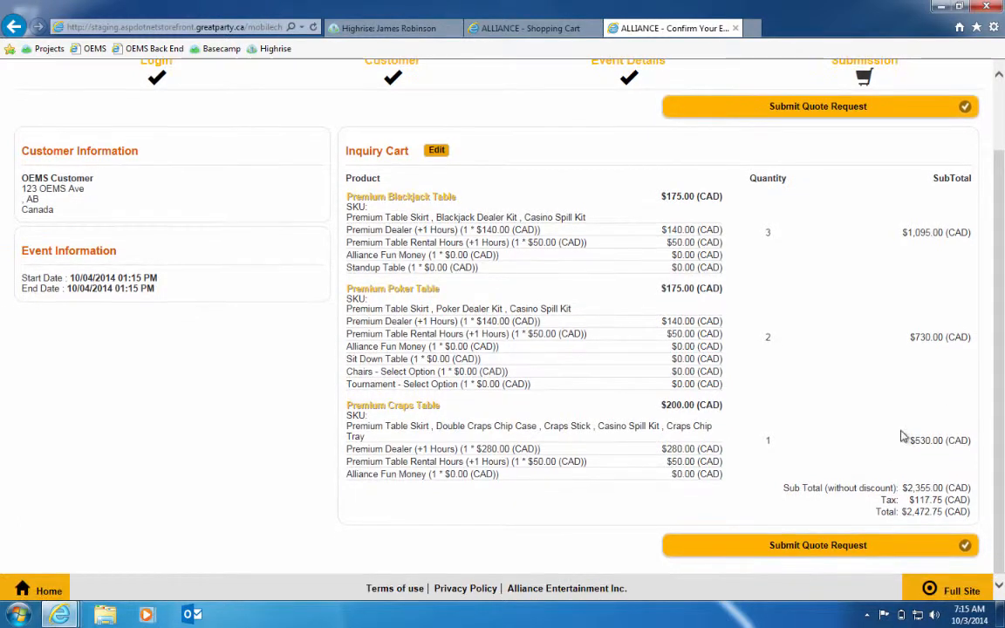
pyautogui.click(804, 555)
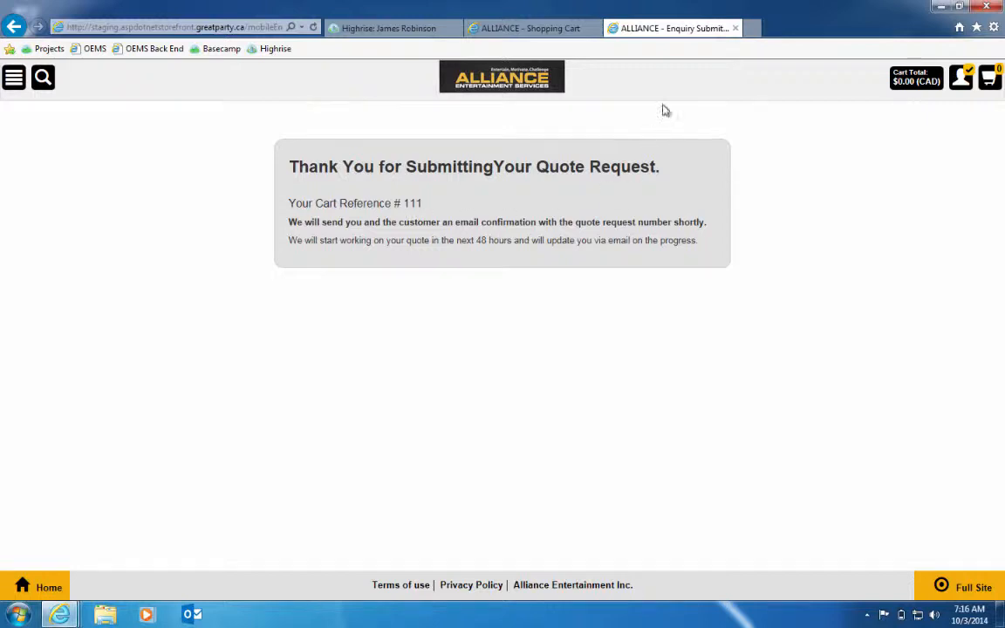
# Open the OEMS Back End site in a new browser tab and sign in with the administrator's e-mail and password
pyautogui.click(756, 29)
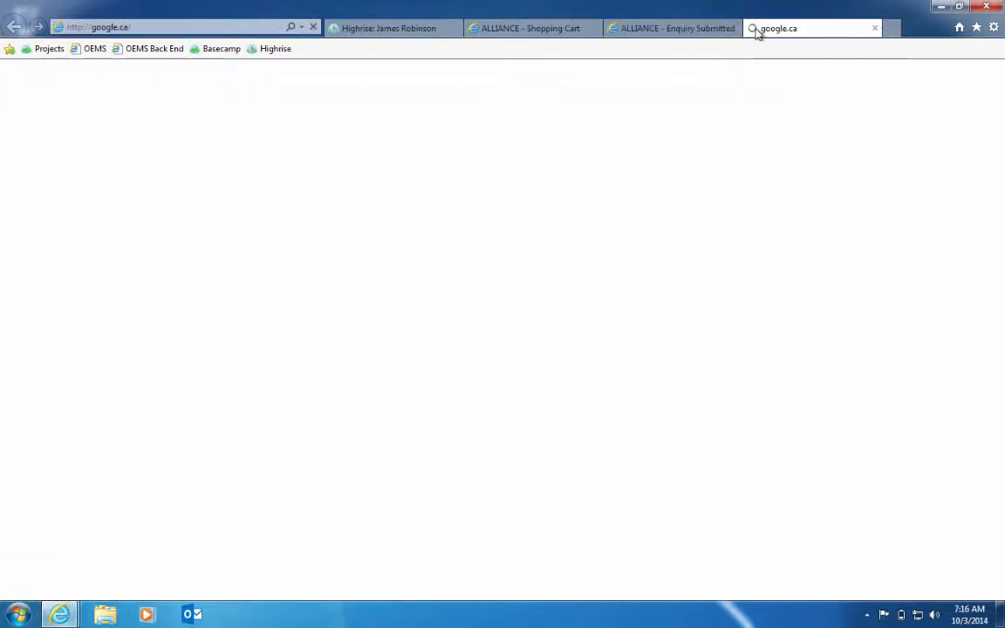
pyautogui.click(150, 51)
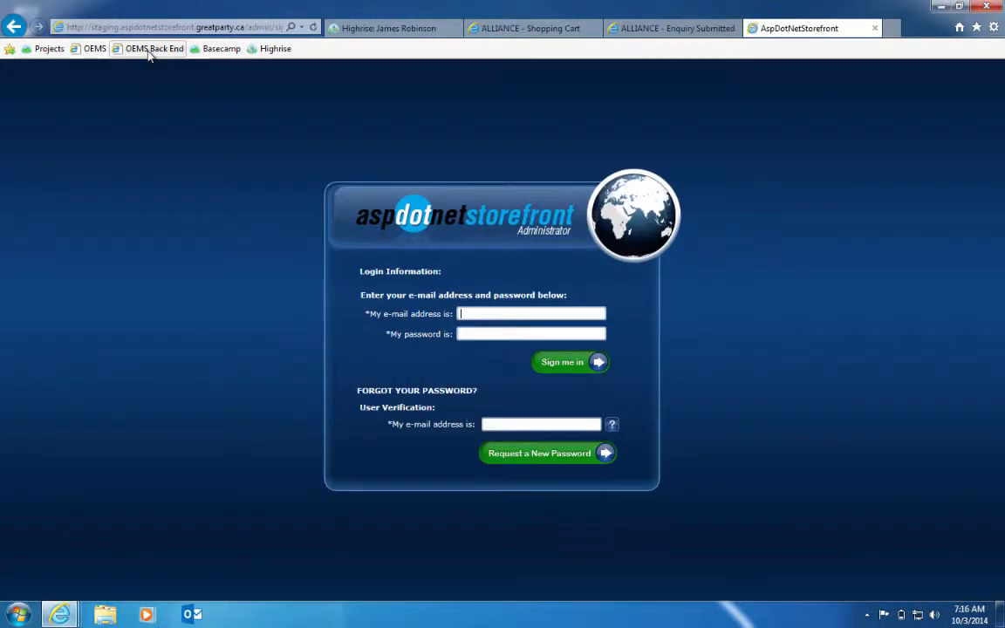
pyautogui.write('er')
pyautogui.click(479, 329)
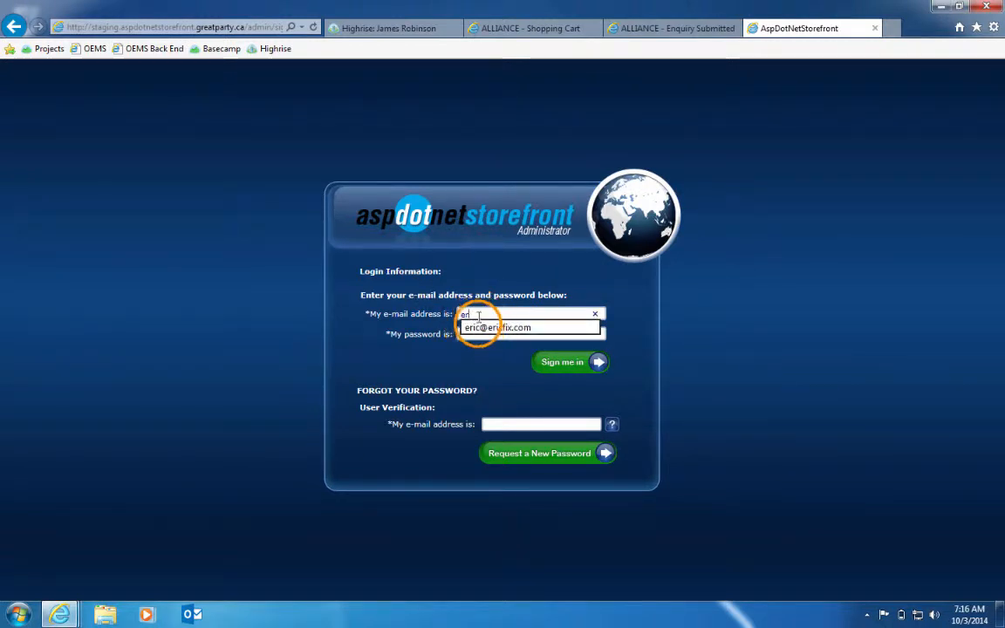
pyautogui.click(556, 362)
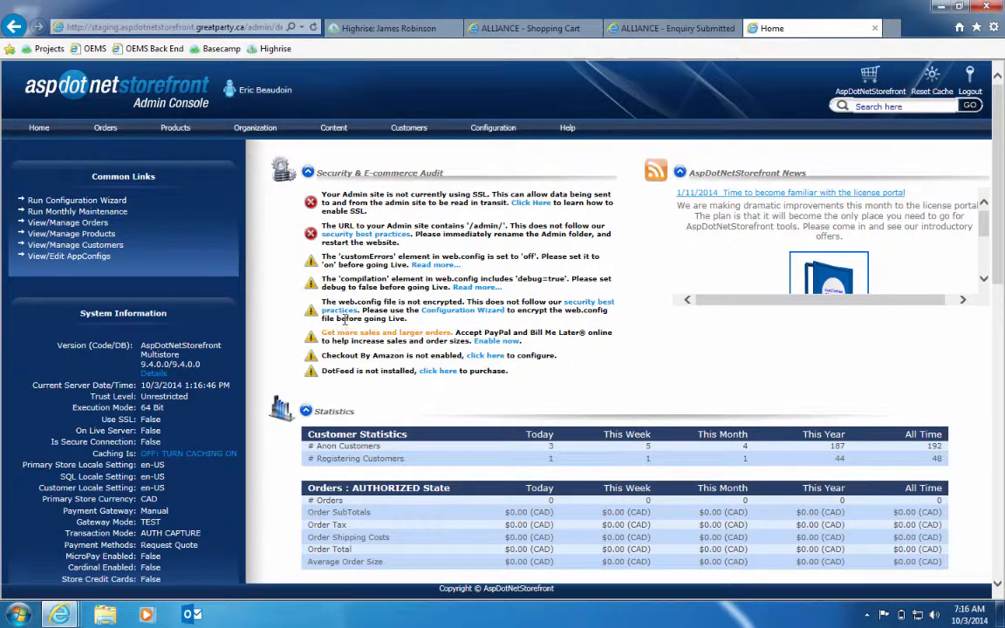
# Open the Manage Quote list of submitted carts in the admin console
pyautogui.moveTo(120, 142)
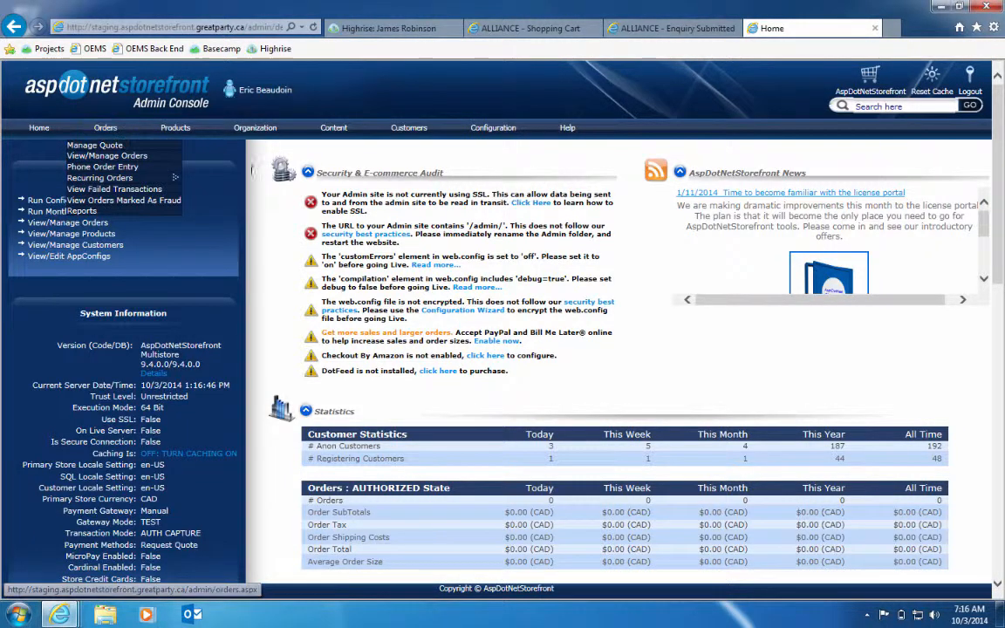
pyautogui.click(110, 131)
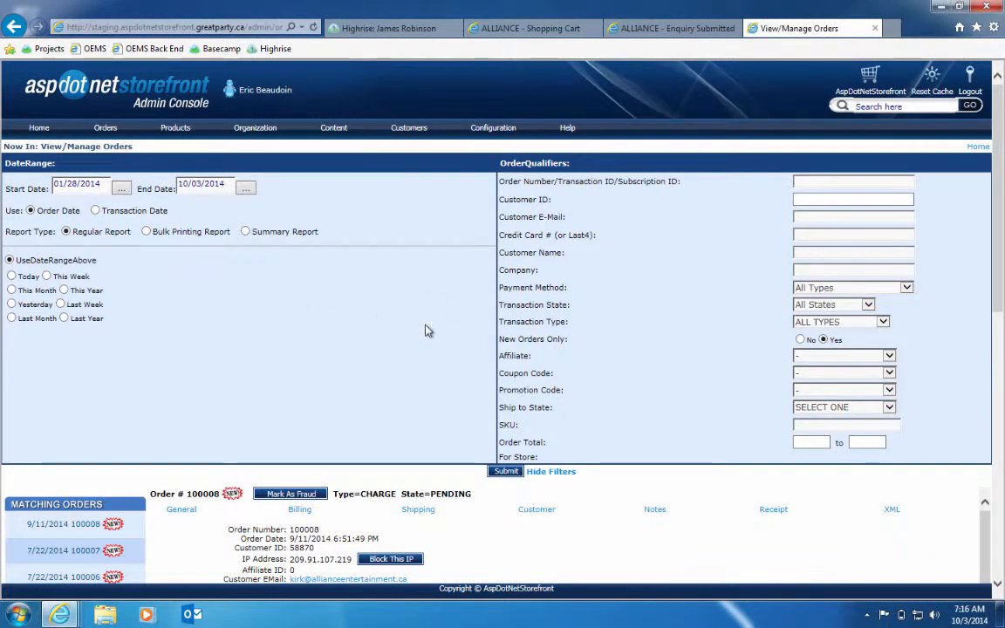
pyautogui.moveTo(105, 129)
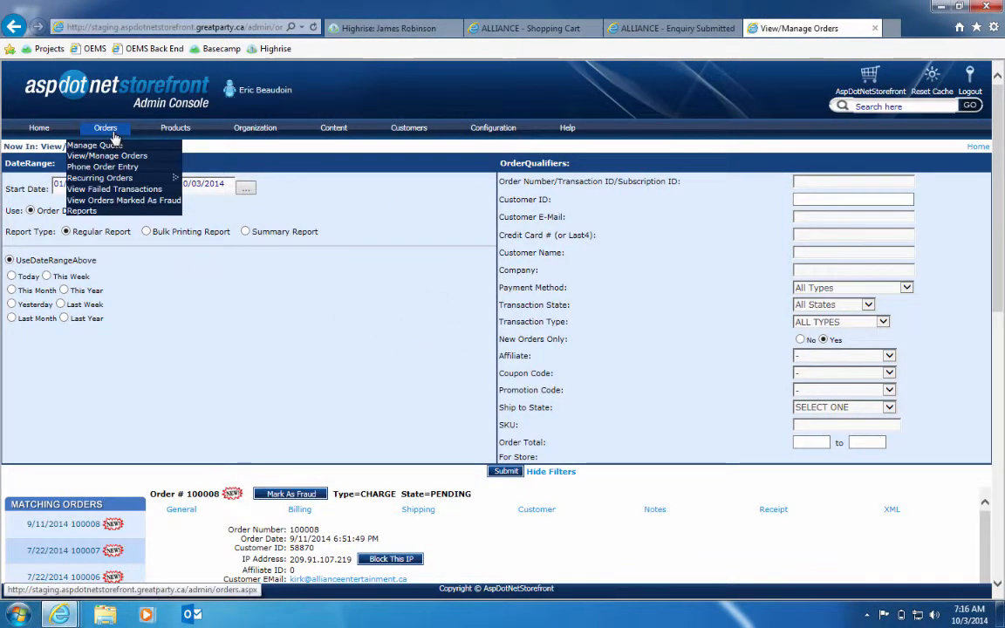
pyautogui.click(157, 148)
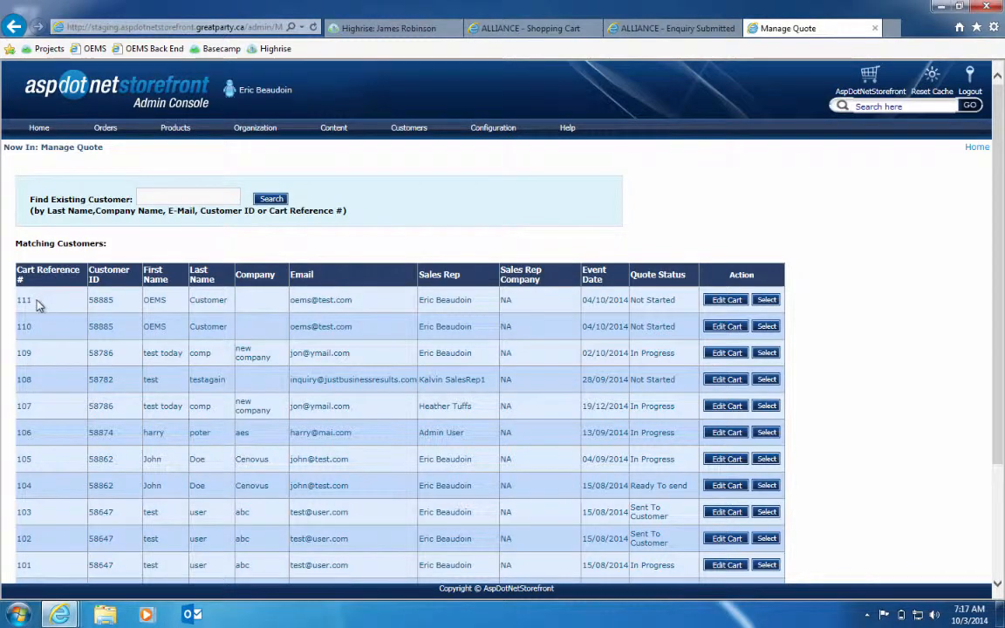
# Match the submitted request's cart reference to its entry in the quote list, select that cart and create a new quote
pyautogui.click(676, 29)
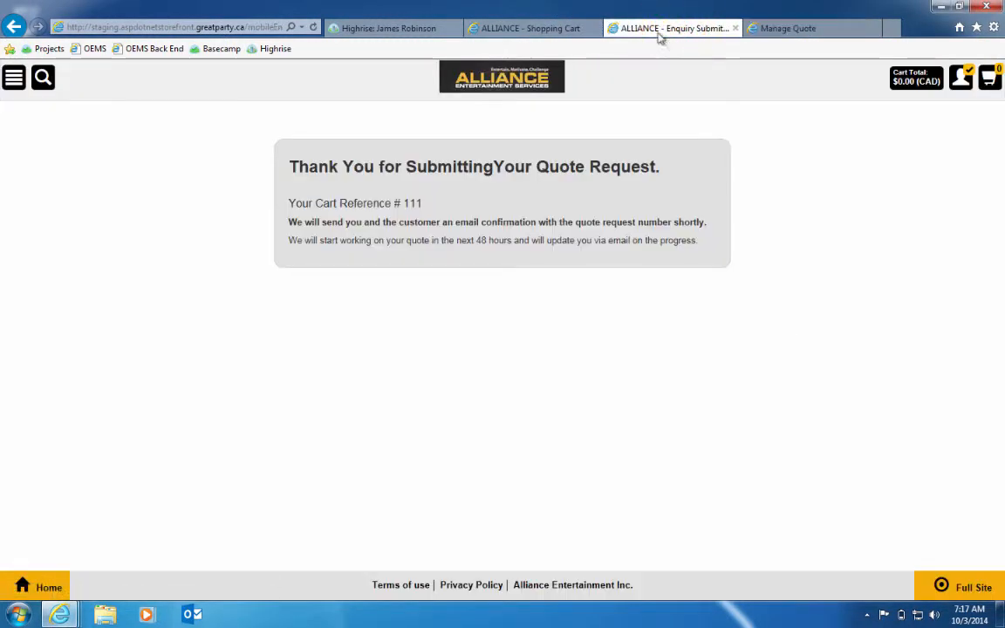
pyautogui.click(785, 28)
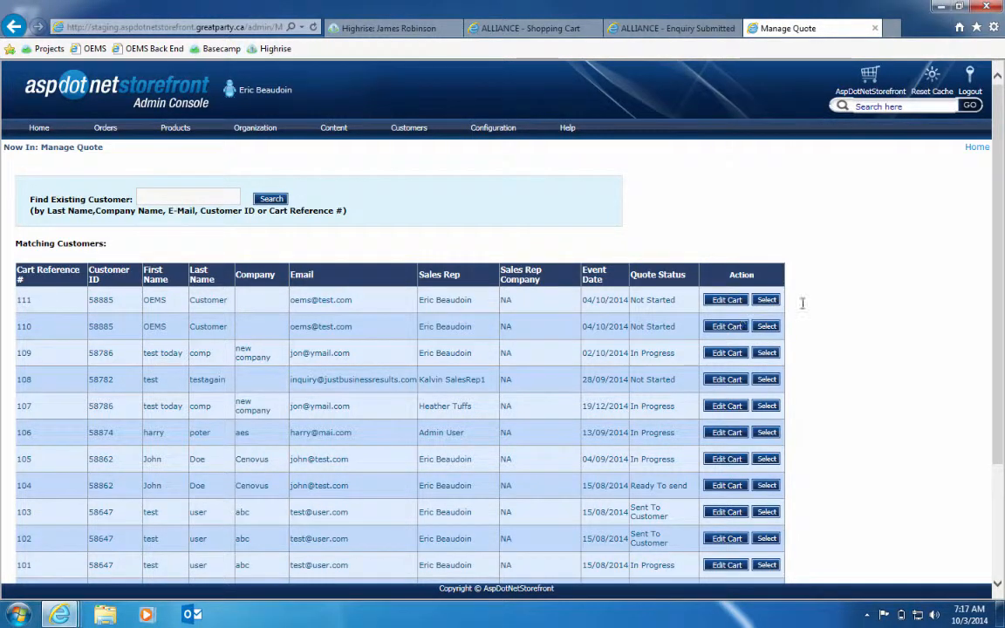
pyautogui.click(767, 300)
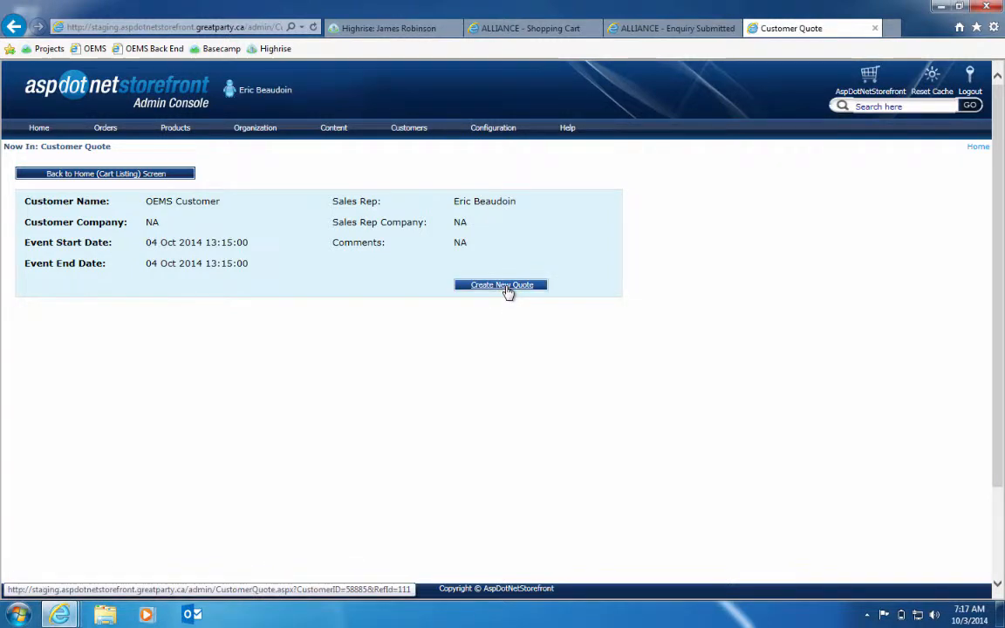
pyautogui.click(506, 289)
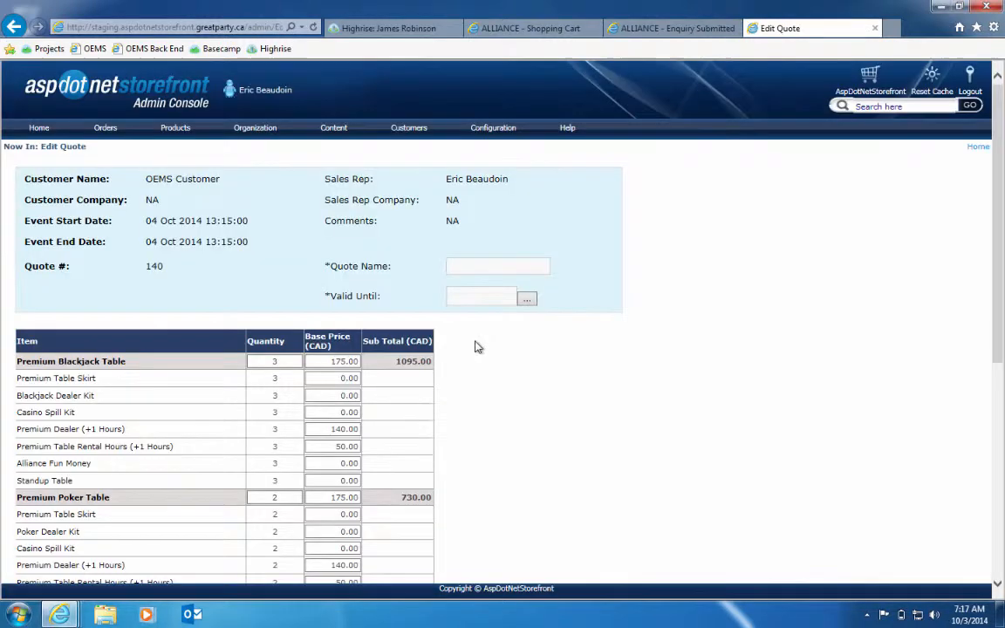
# Examine the new quote's item quantities, base prices, subtotals, totals and note fields
pyautogui.scroll(-5, 471, 340)
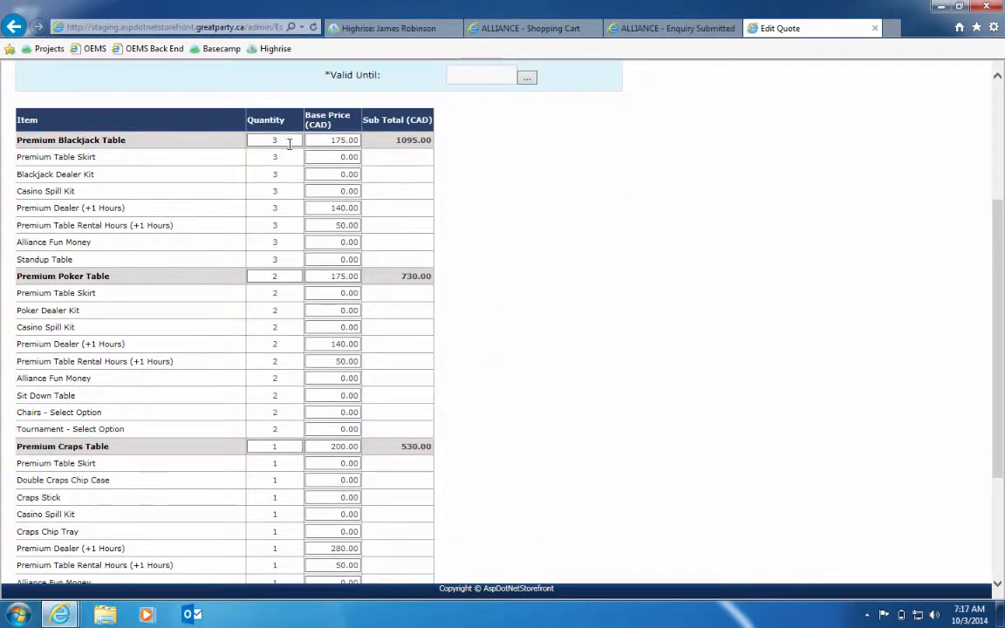
pyautogui.scroll(1, 482, 199)
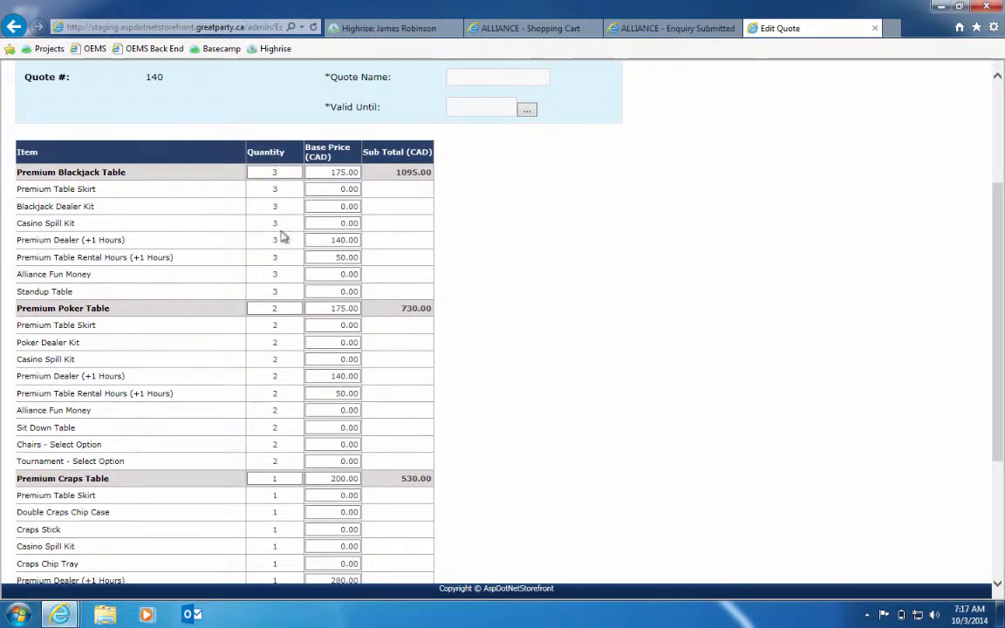
pyautogui.scroll(-3, 445, 349)
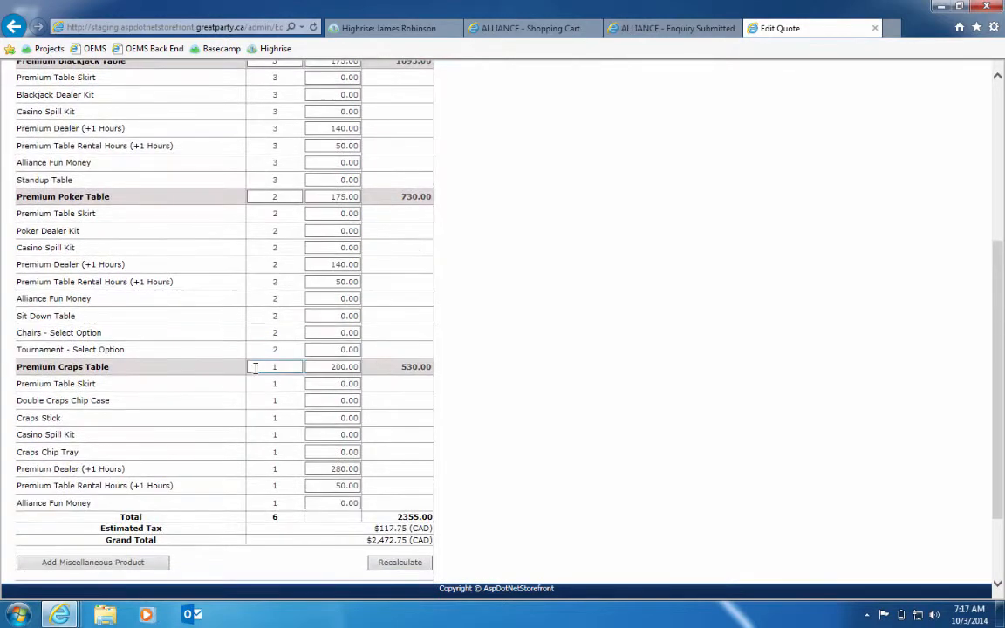
pyautogui.scroll(-2, 484, 397)
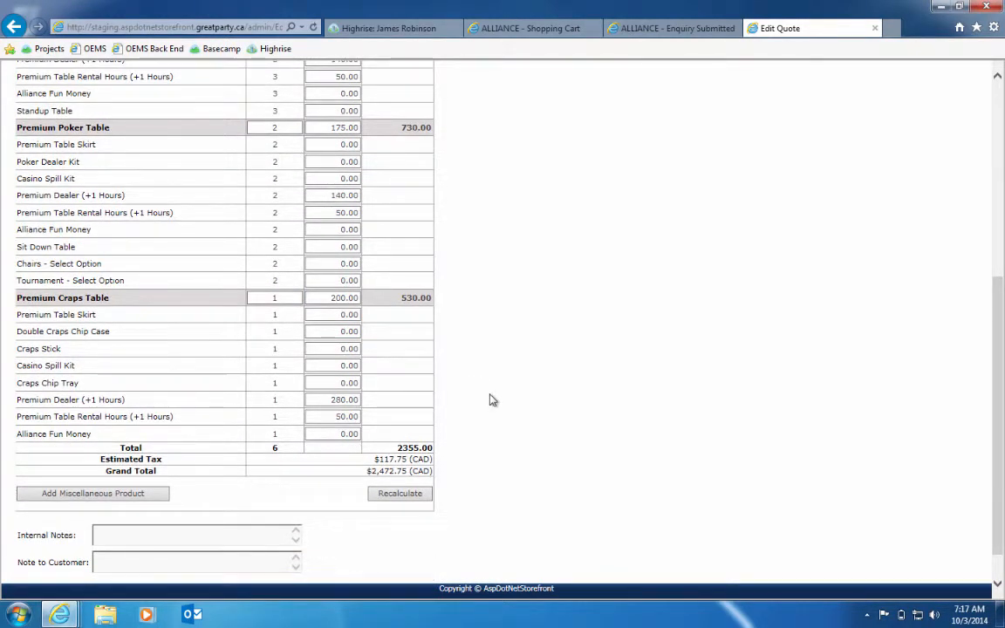
# Add a Delivery/Kilometres miscellaneous product to the quote with quantity 600 and base price 1.00 CAD
pyautogui.click(39, 494)
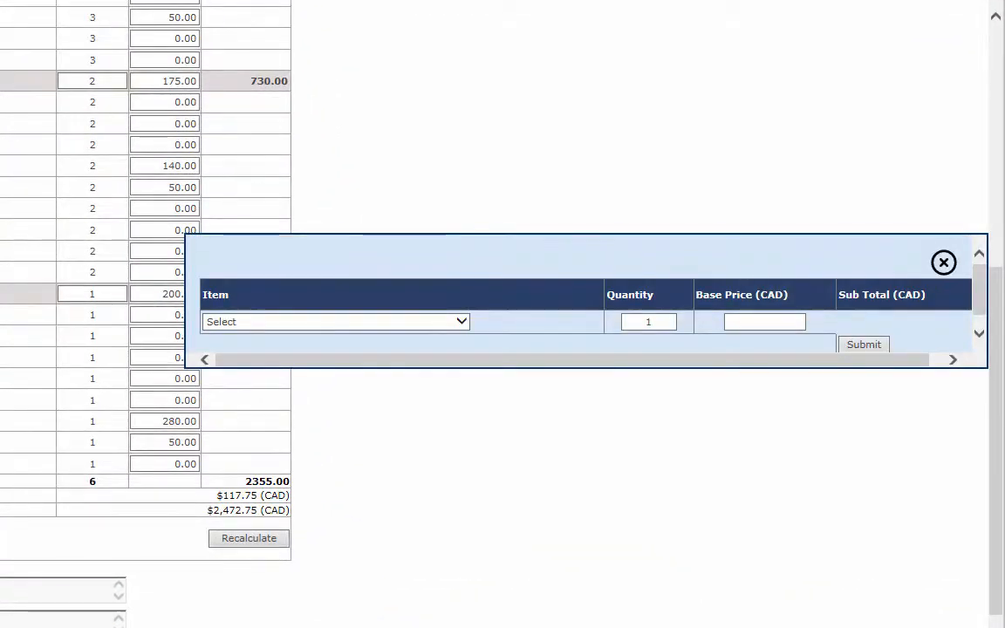
pyautogui.click(461, 325)
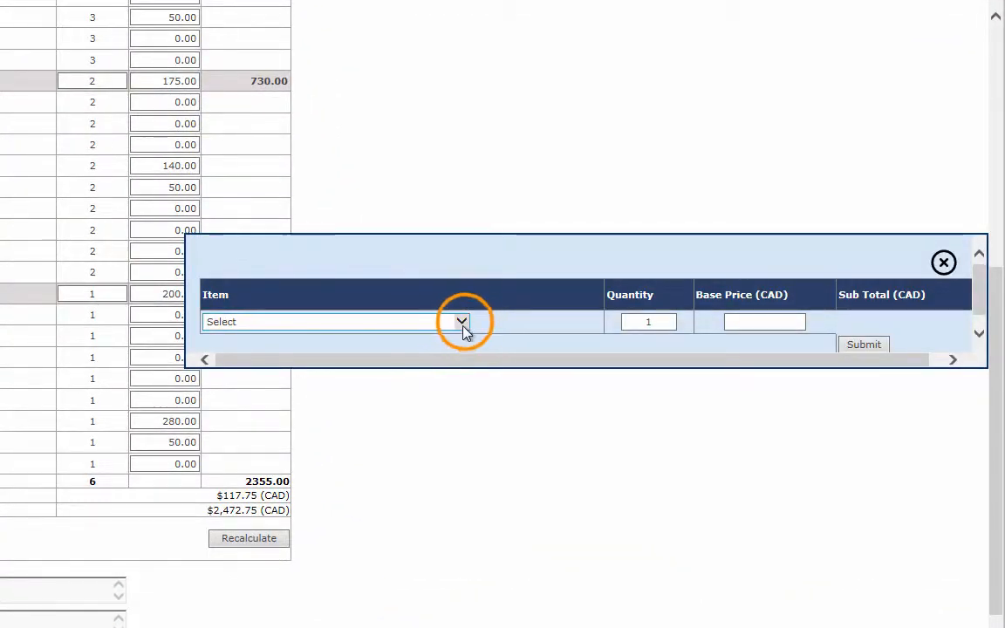
pyautogui.click(410, 335)
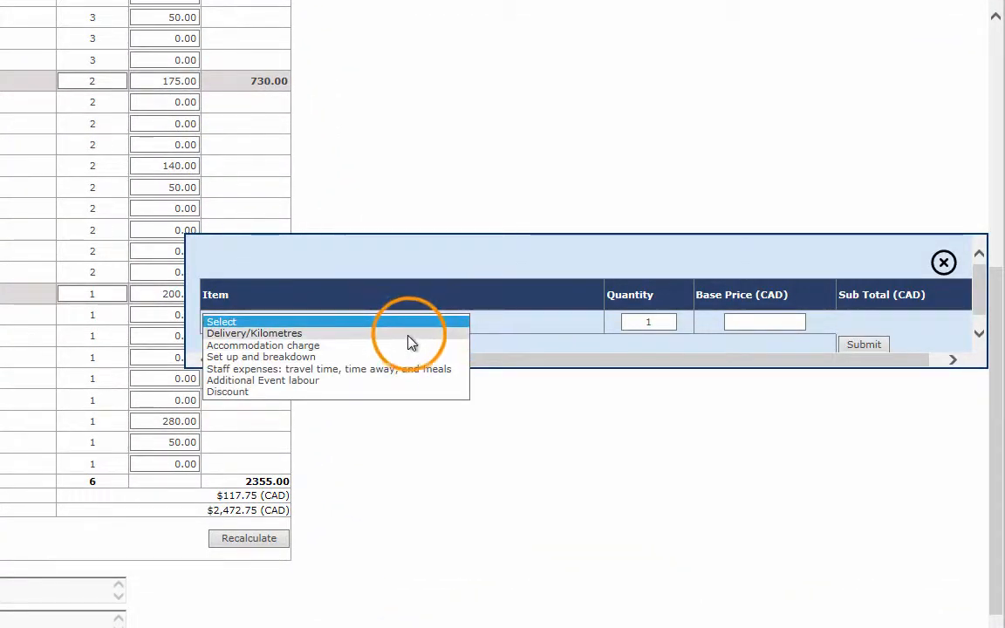
pyautogui.doubleClick(650, 322)
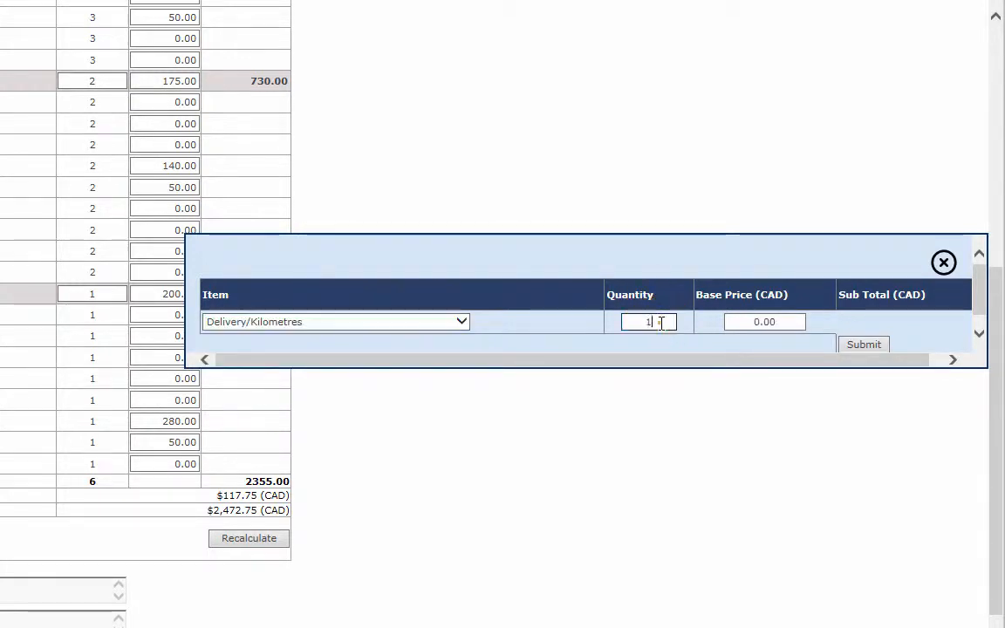
pyautogui.write('6')
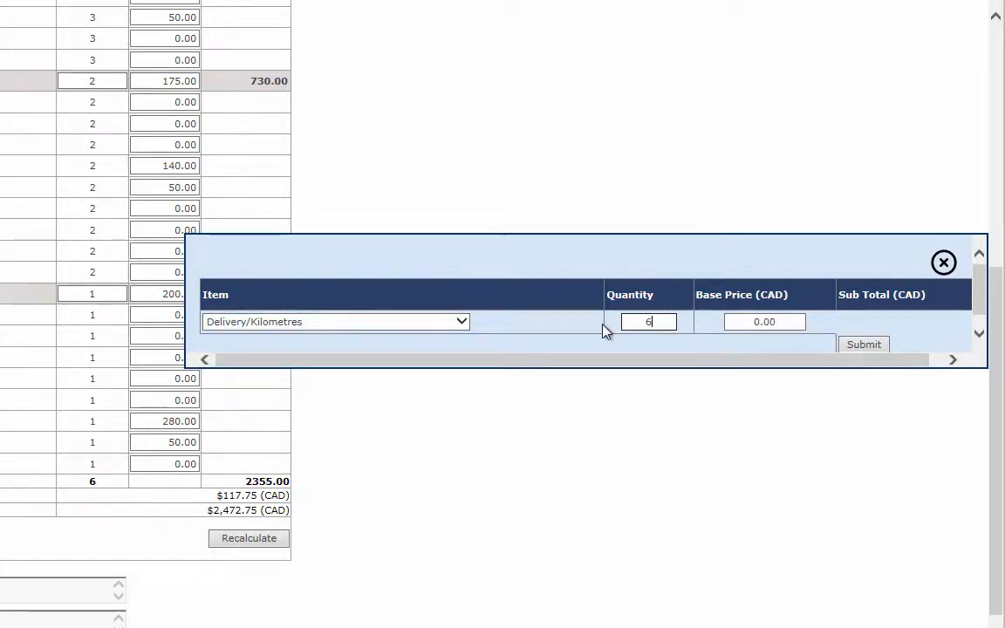
pyautogui.write('00')
pyautogui.press('Tab')
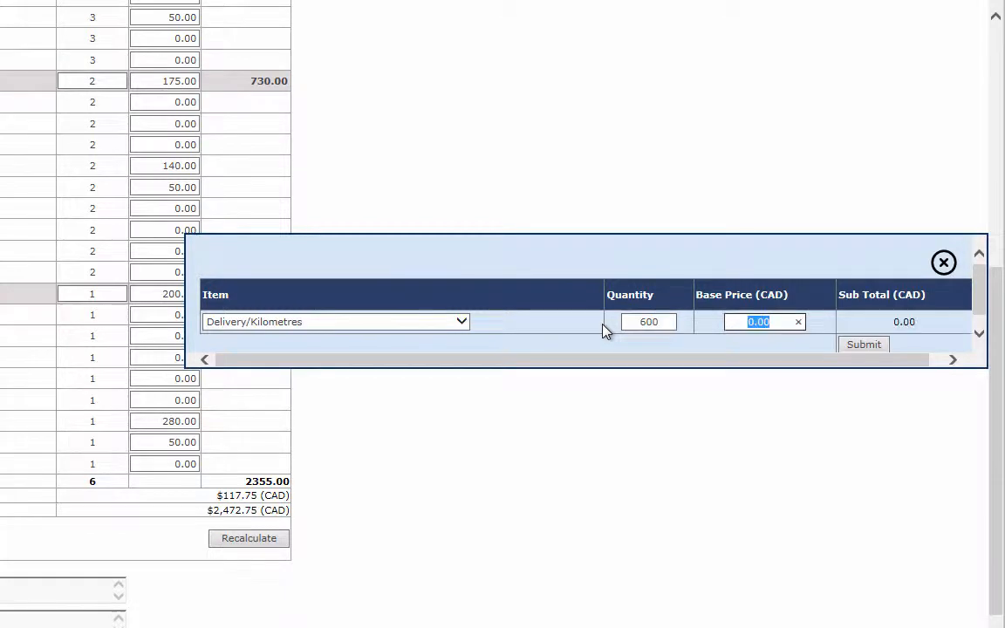
pyautogui.write('1')
pyautogui.click(864, 342)
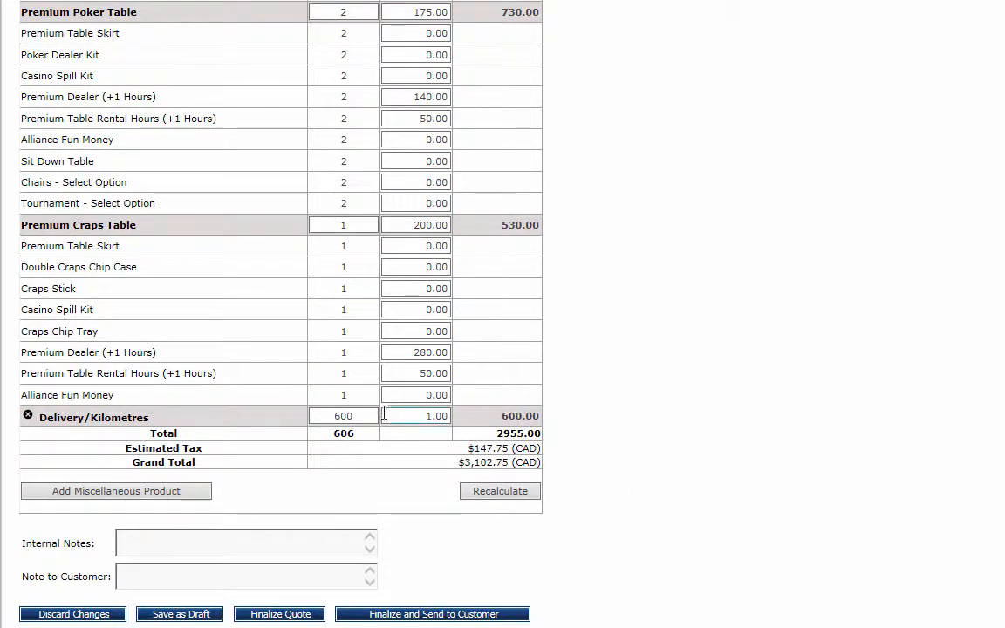
# Set the Delivery/Kilometres base price to 1.20 and recalculate the quote
pyautogui.click(327, 410)
pyautogui.click(408, 411)
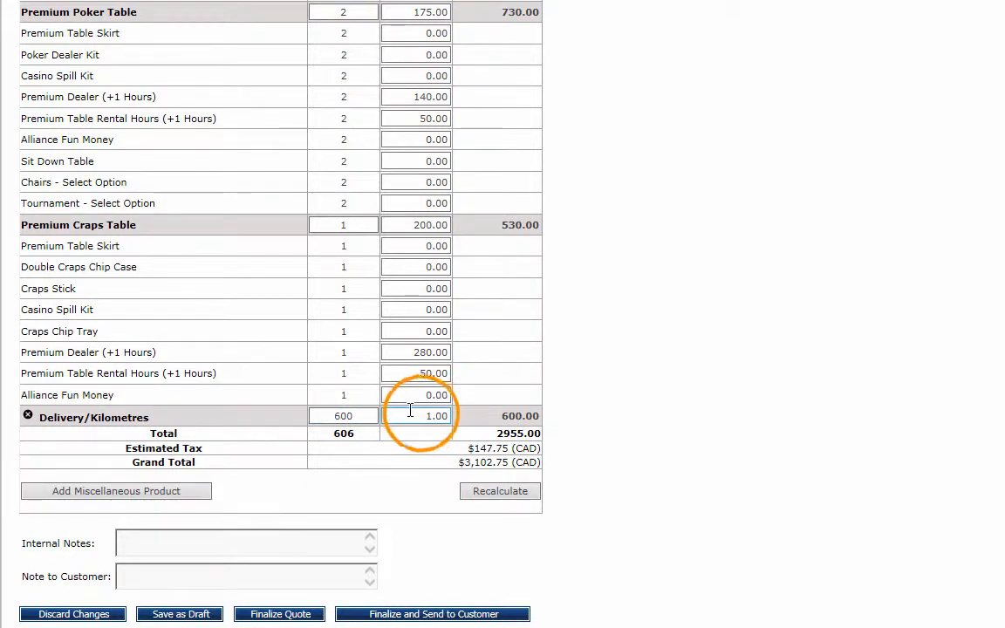
pyautogui.moveTo(421, 413); pyautogui.dragTo(485, 415)
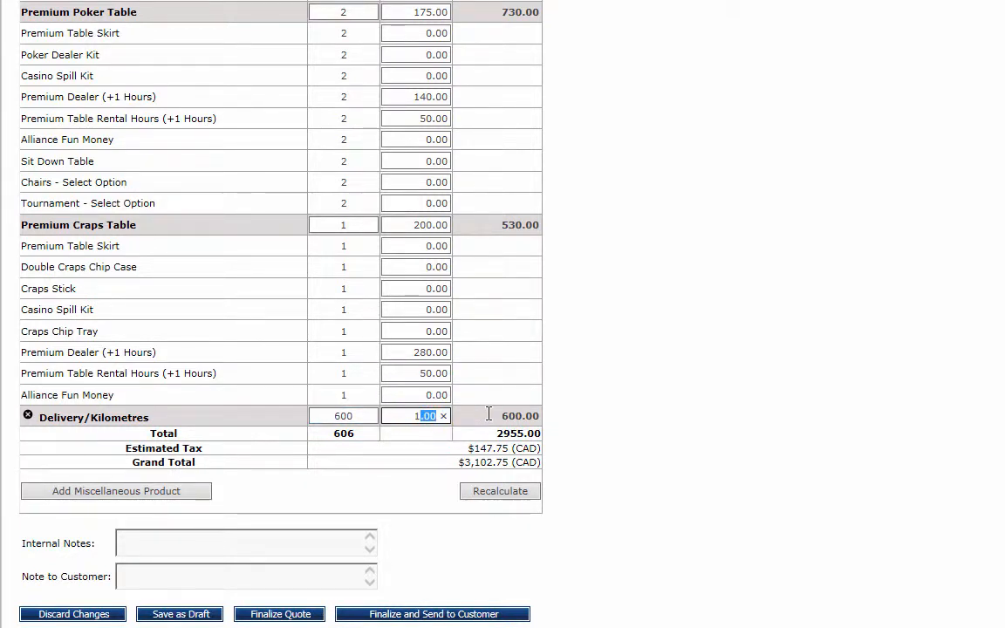
pyautogui.write('1.')
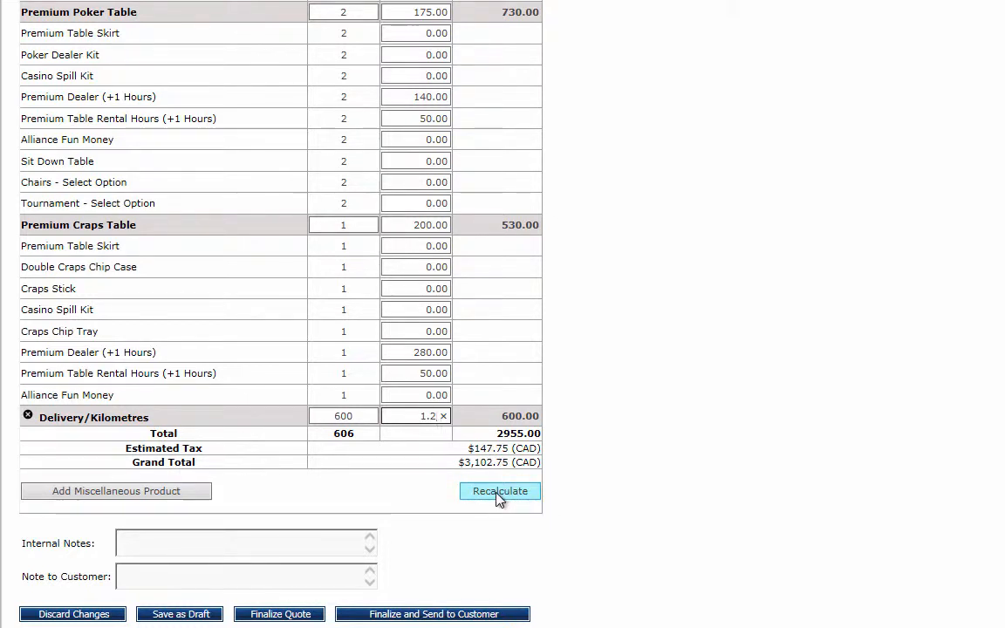
pyautogui.click(526, 495)
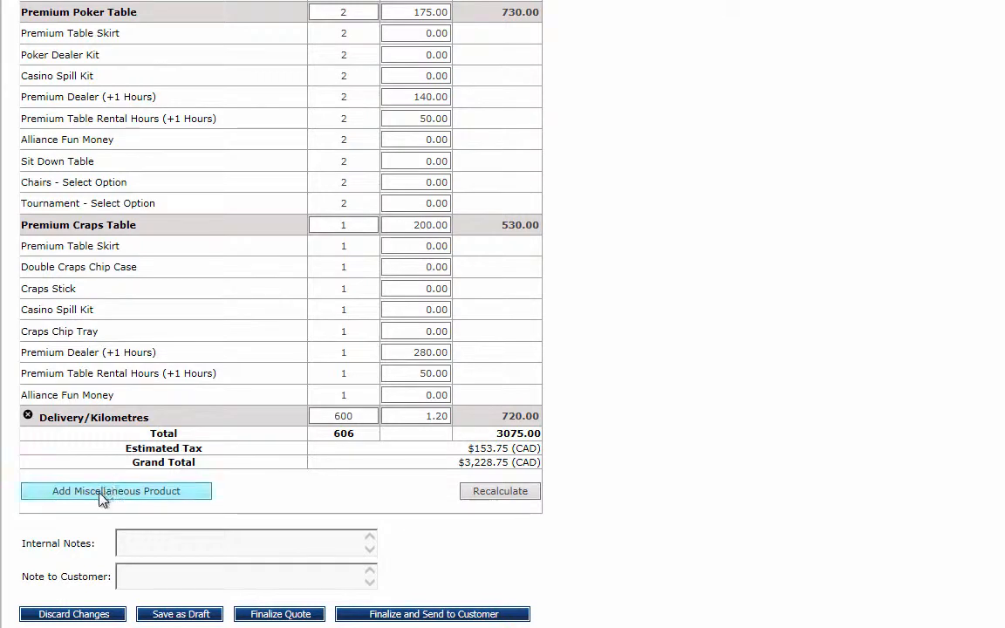
# Add a Set up and breakdown miscellaneous product with quantity 1 and base price 200 CAD
pyautogui.click(197, 492)
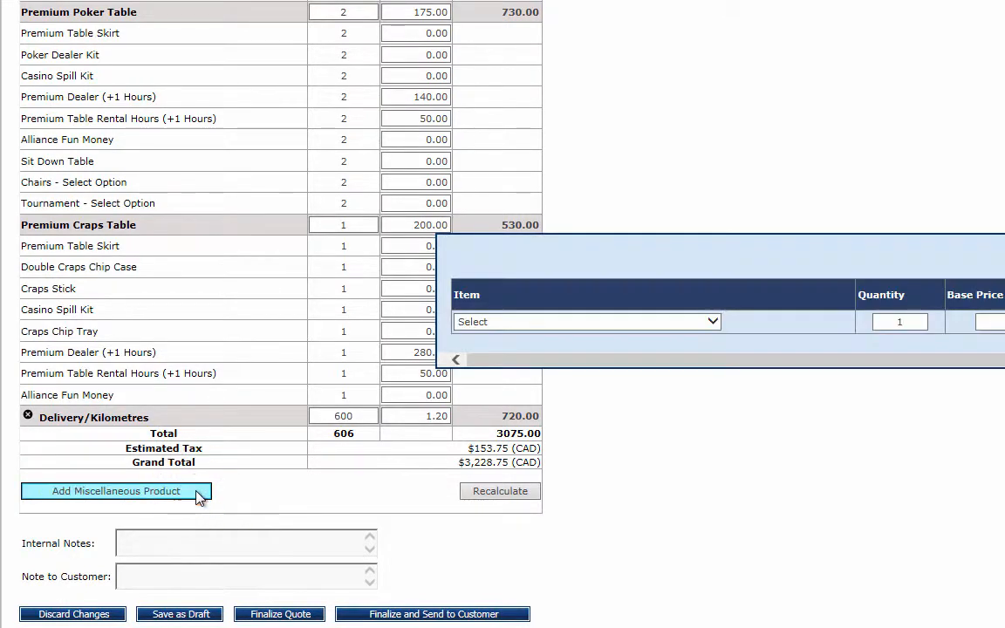
pyautogui.click(713, 321)
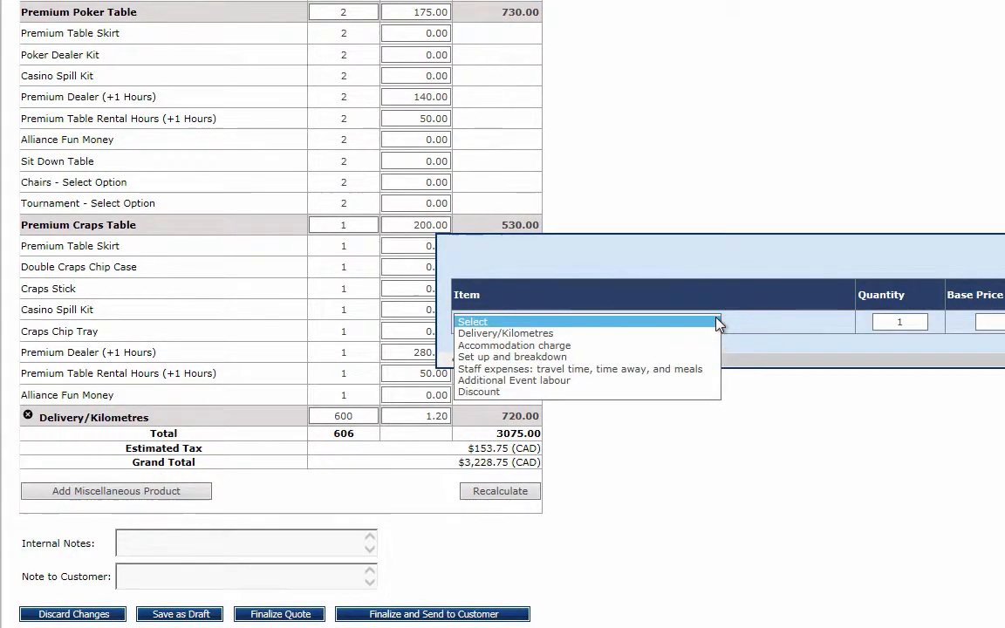
pyautogui.click(582, 365)
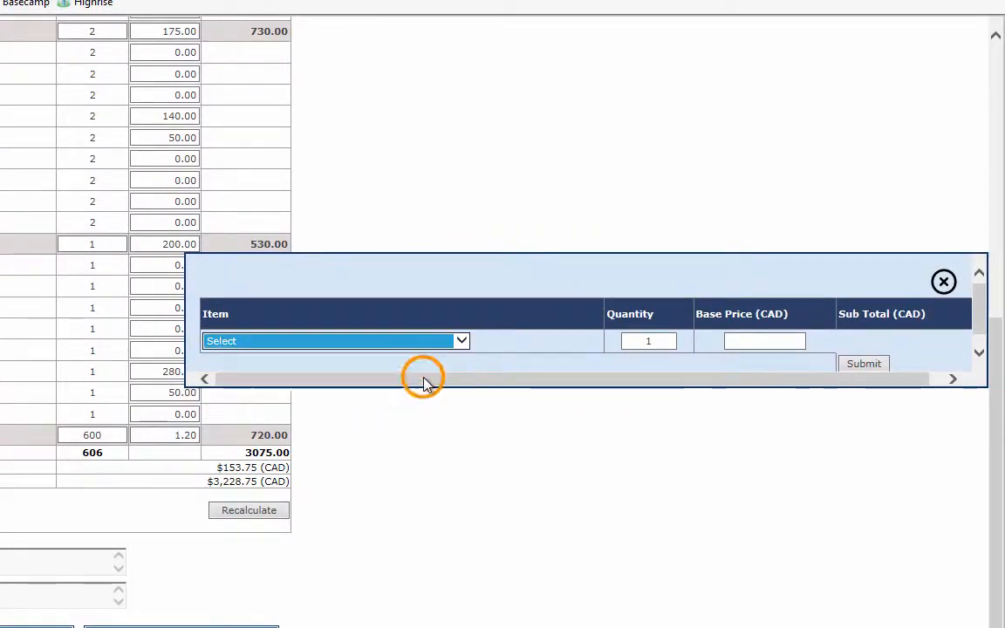
pyautogui.click(772, 341)
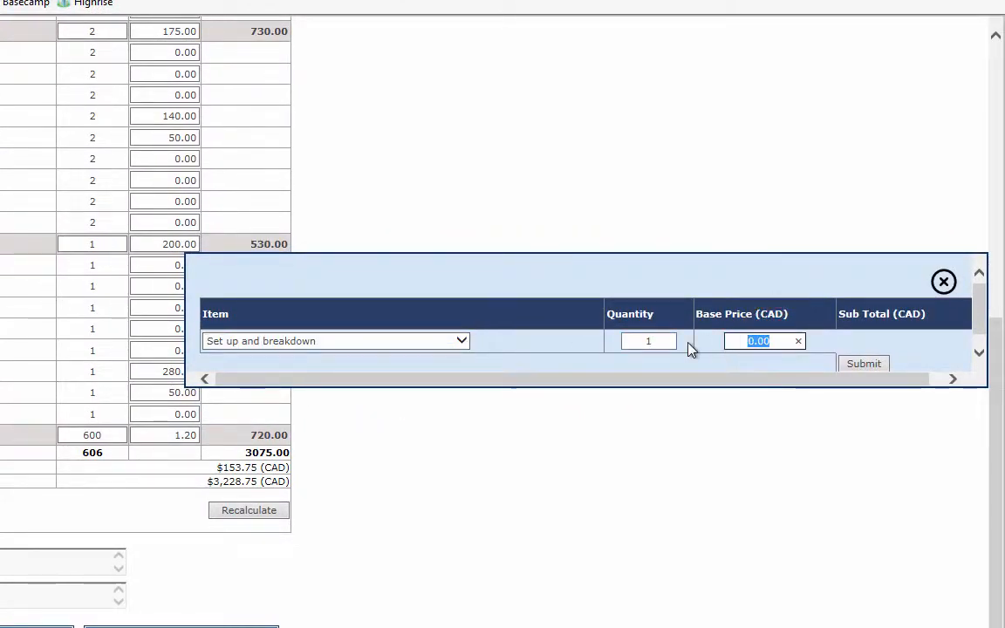
pyautogui.write('200')
pyautogui.click(868, 363)
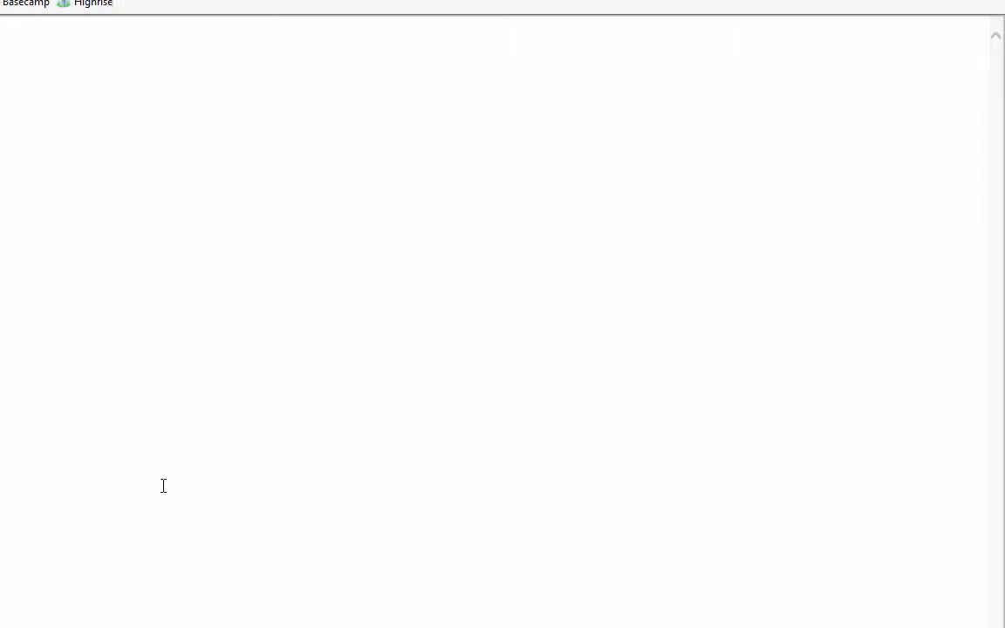
# Add a Discount miscellaneous product with quantity 1 and base price -275 CAD
pyautogui.scroll(-5, 253, 535)
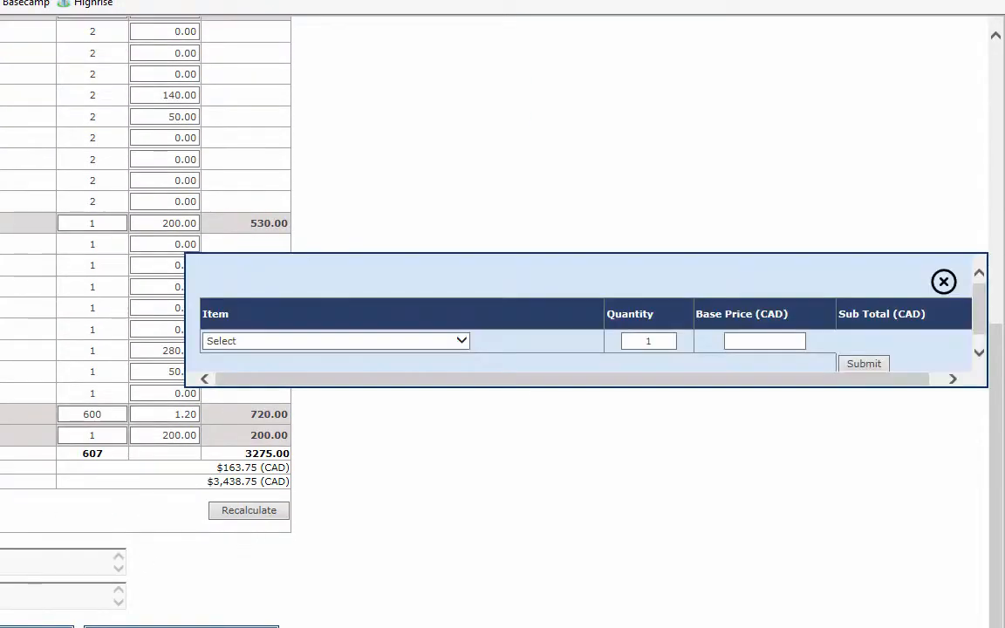
pyautogui.click(459, 342)
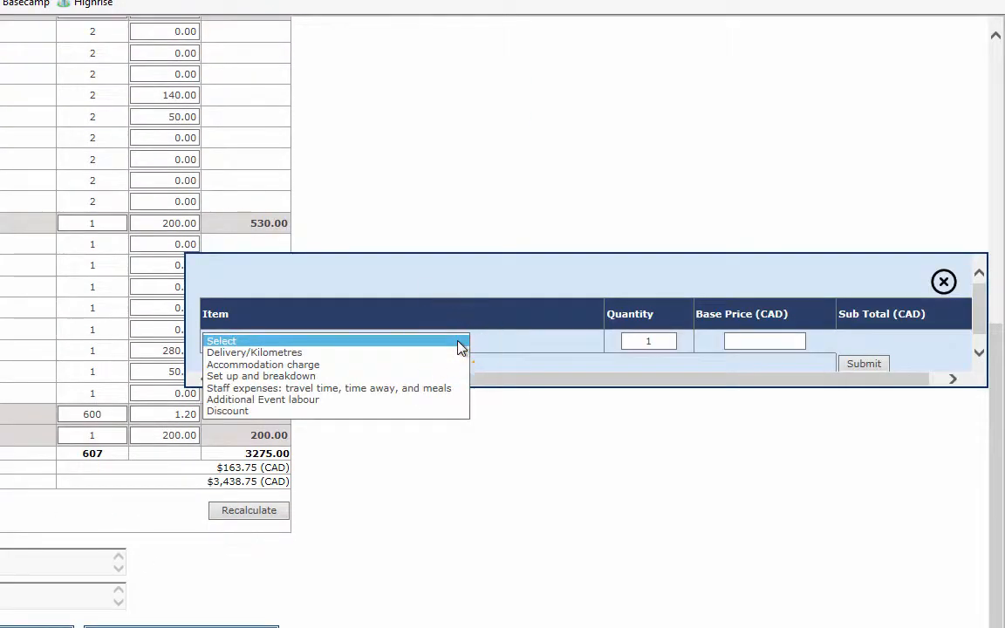
pyautogui.click(377, 411)
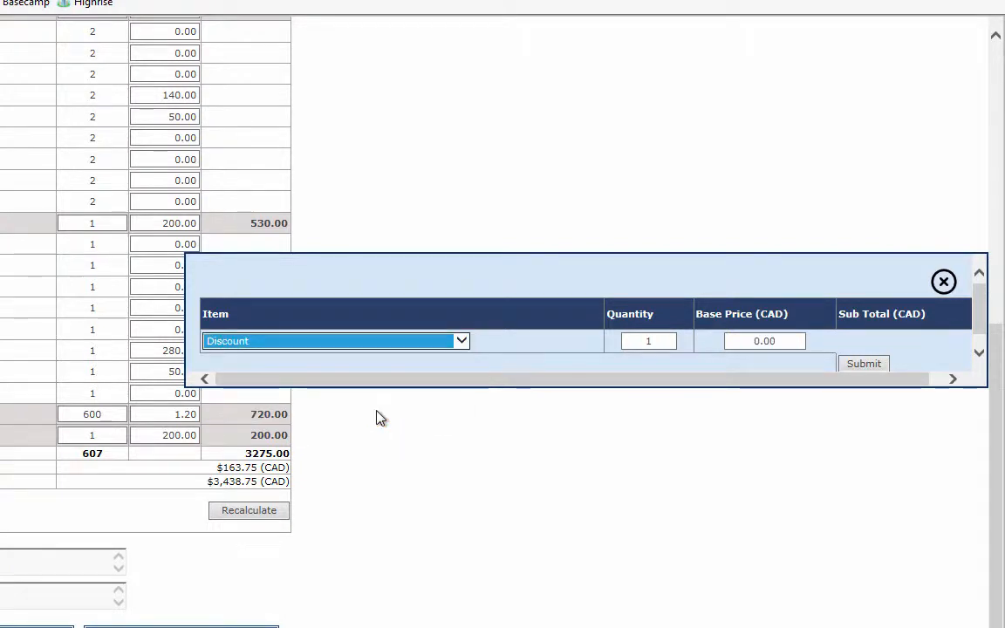
pyautogui.click(665, 341)
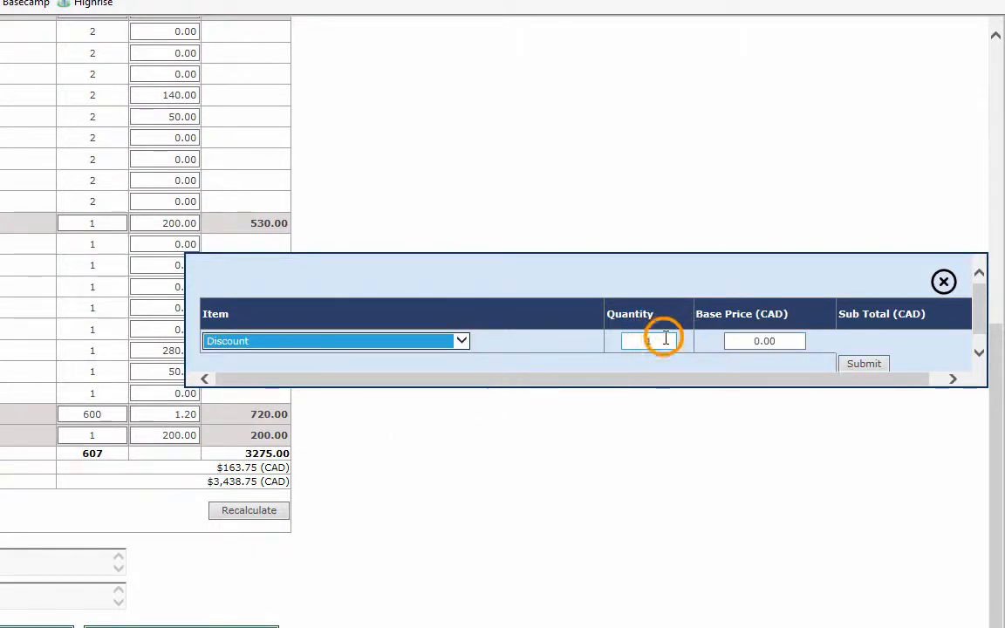
pyautogui.moveTo(665, 340); pyautogui.dragTo(616, 343)
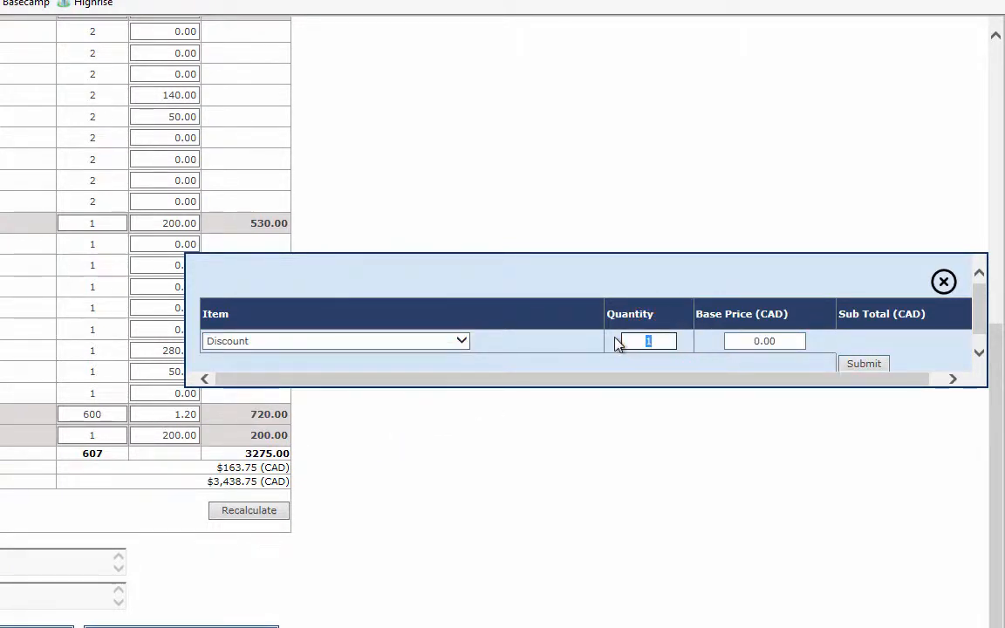
pyautogui.press('Tab')
pyautogui.write('-50')
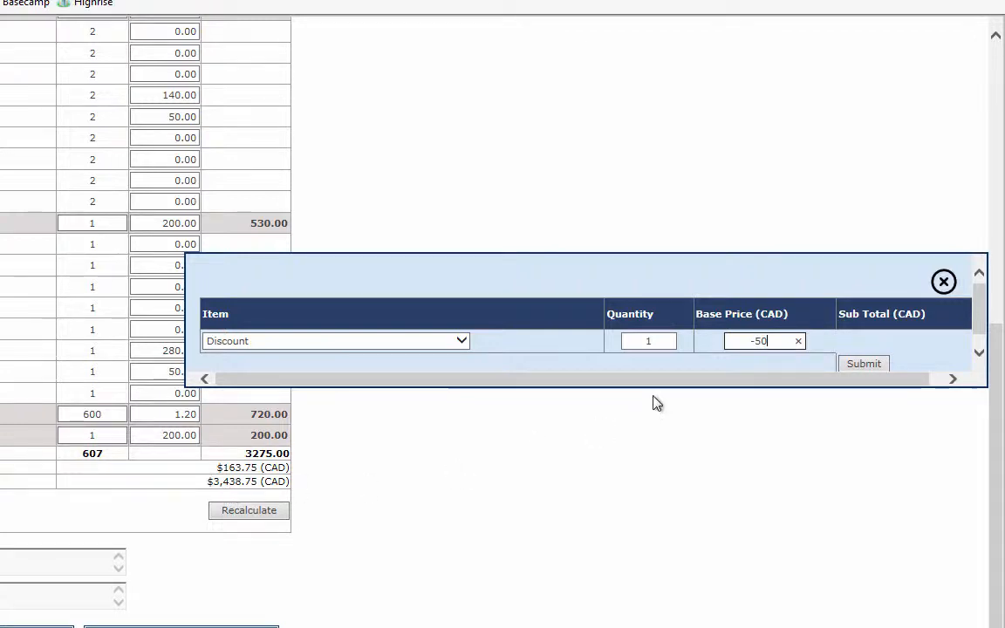
pyautogui.press('BackSpace')
pyautogui.press('BackSpace')
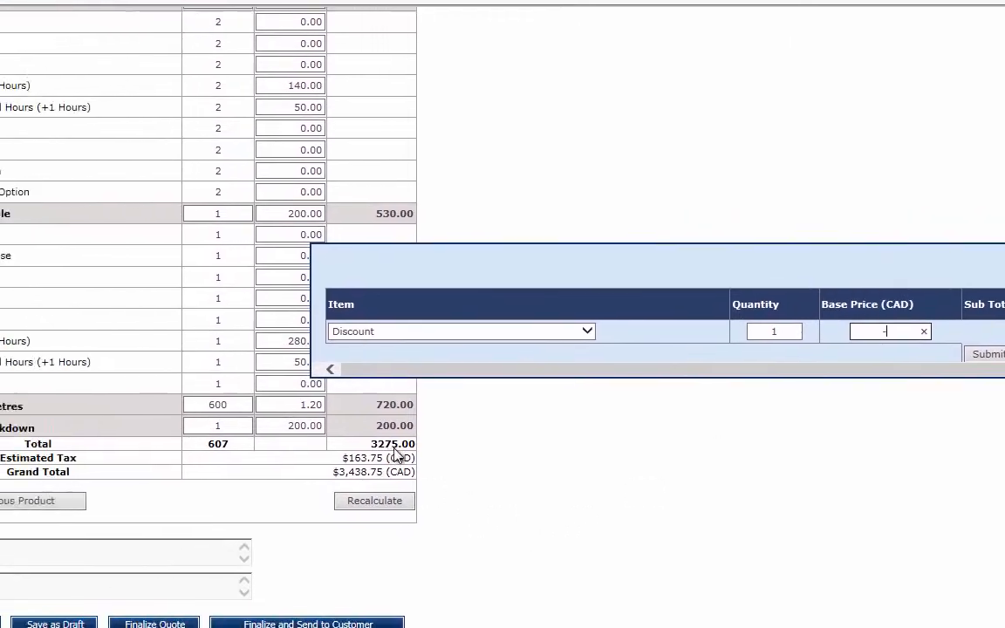
pyautogui.write('275')
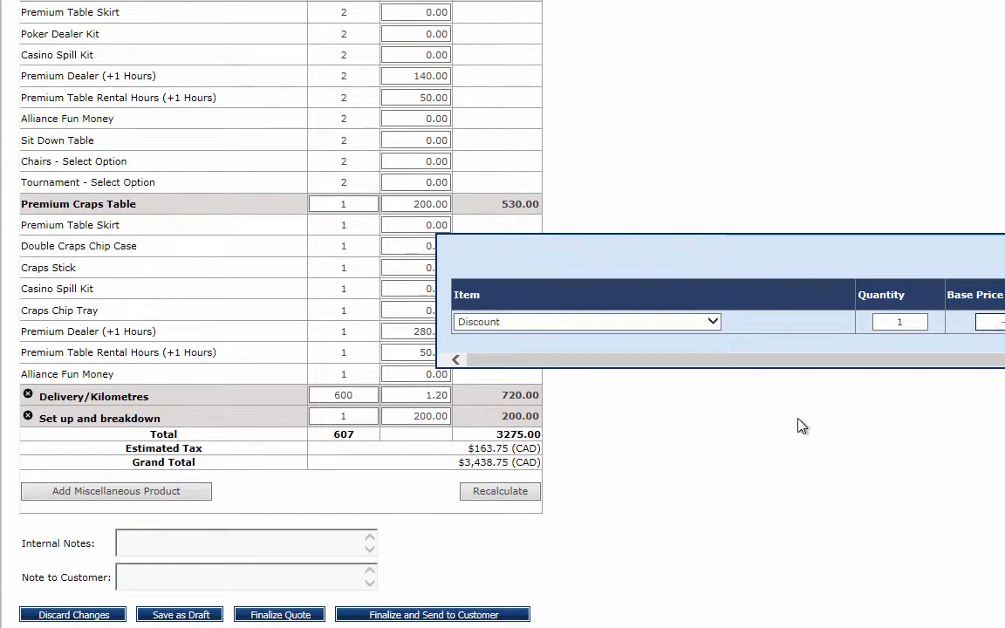
pyautogui.click(1004, 340)
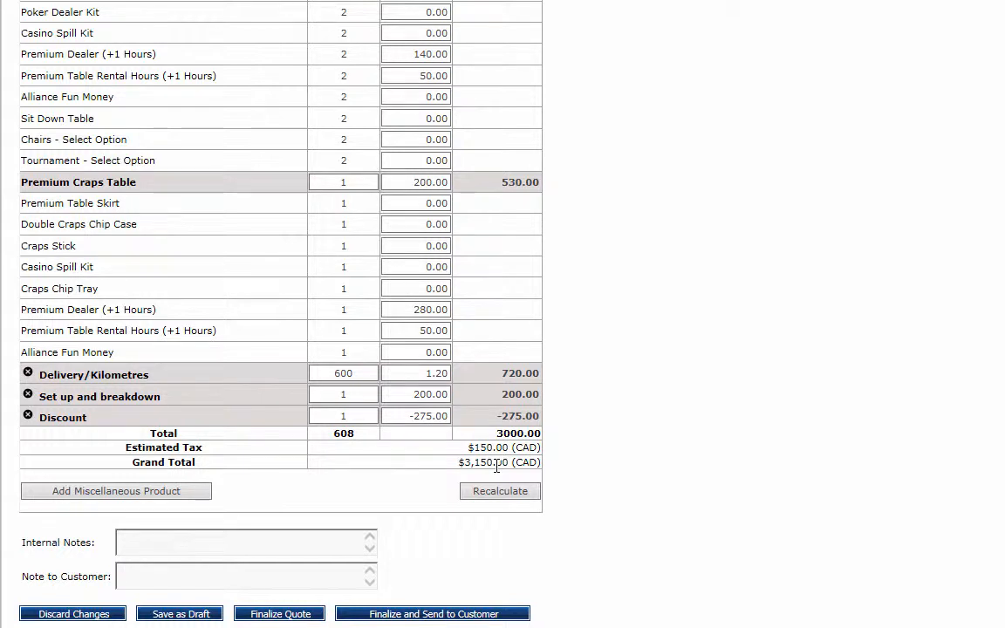
# Delete the Delivery/Kilometres, Set up and breakdown, and Discount lines from the quote
pyautogui.click(28, 374)
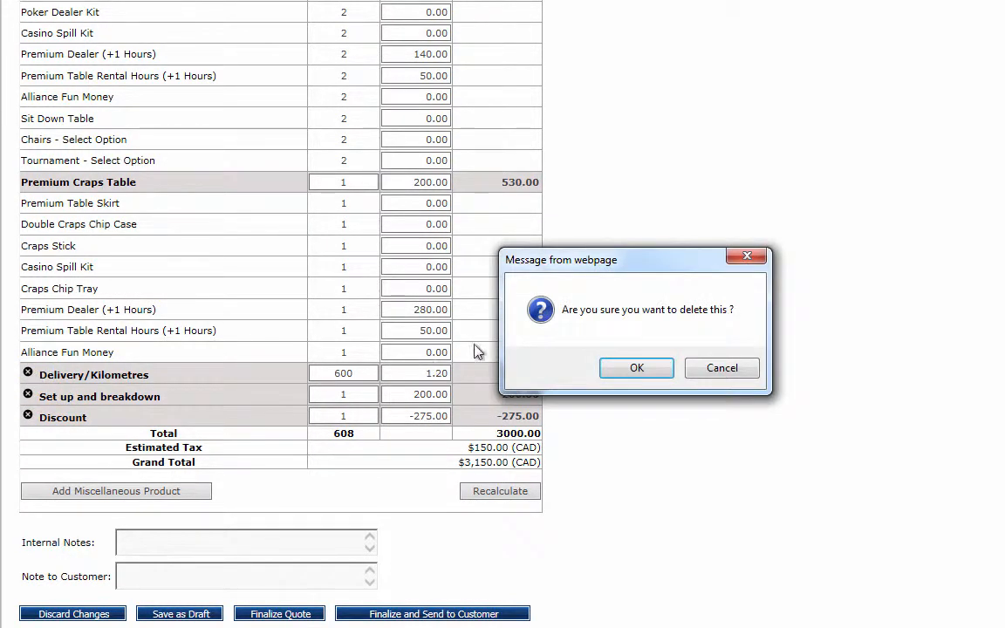
pyautogui.click(635, 367)
pyautogui.click(28, 395)
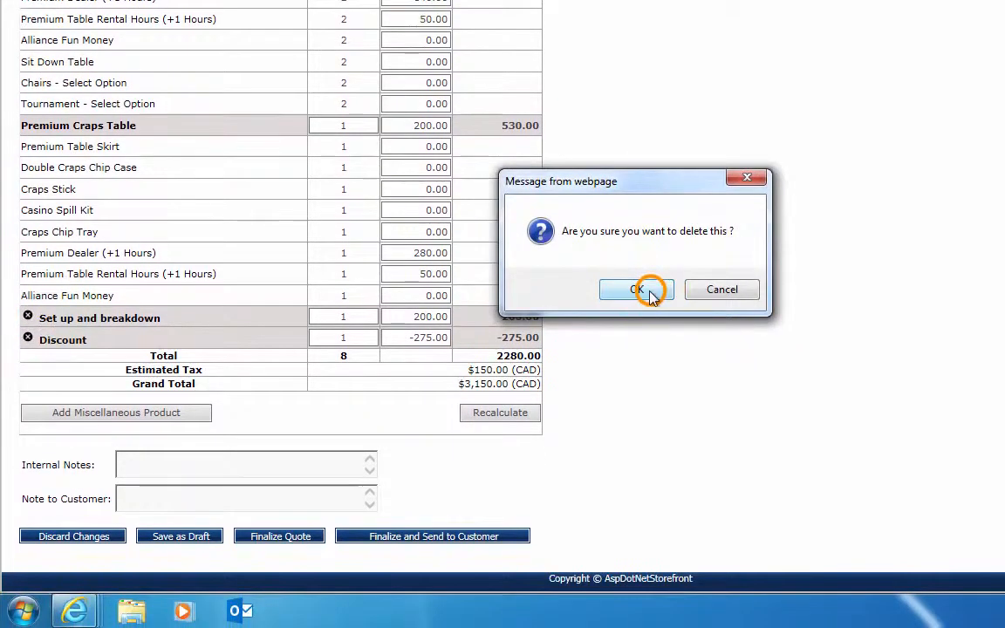
pyautogui.click(650, 293)
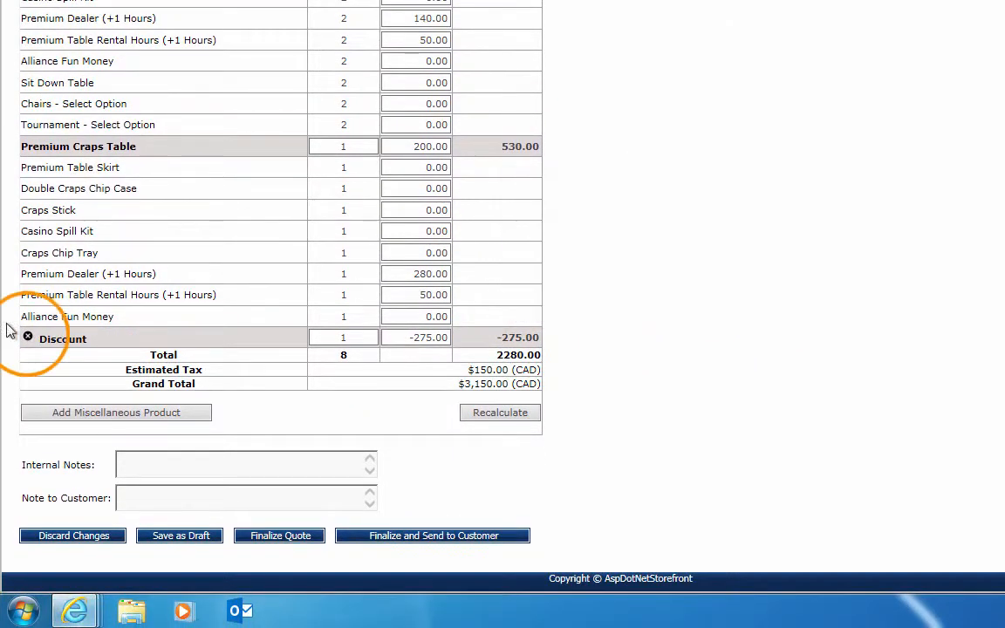
pyautogui.click(28, 338)
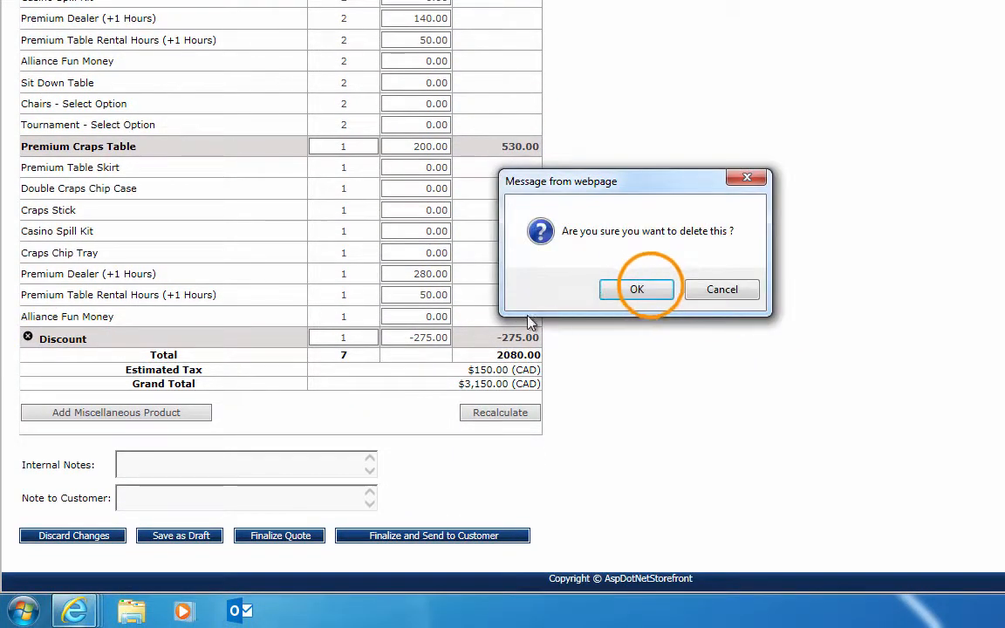
pyautogui.click(650, 288)
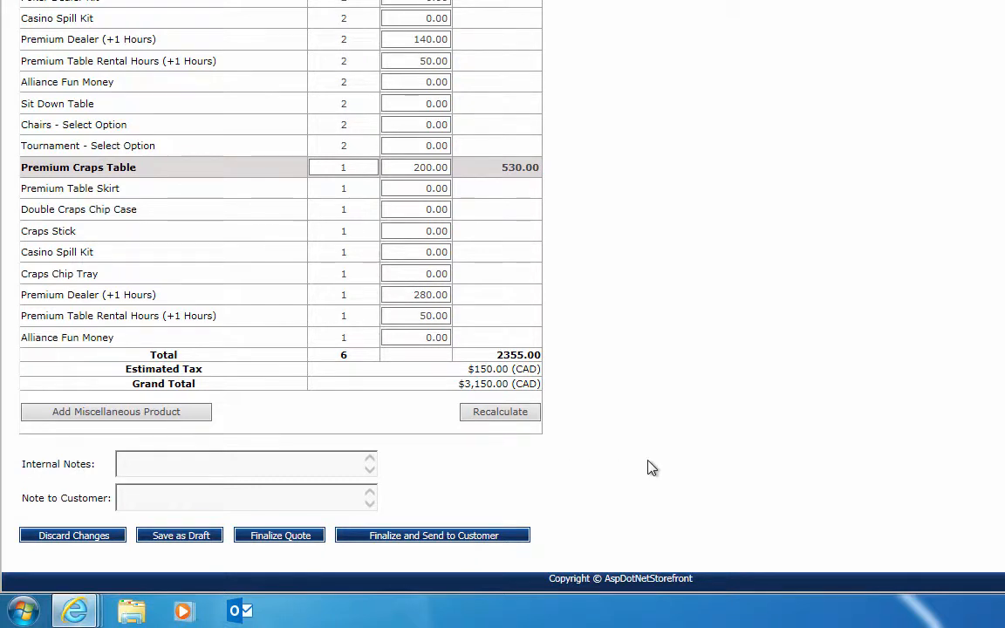
# Try to save the quote as a draft
pyautogui.click(215, 540)
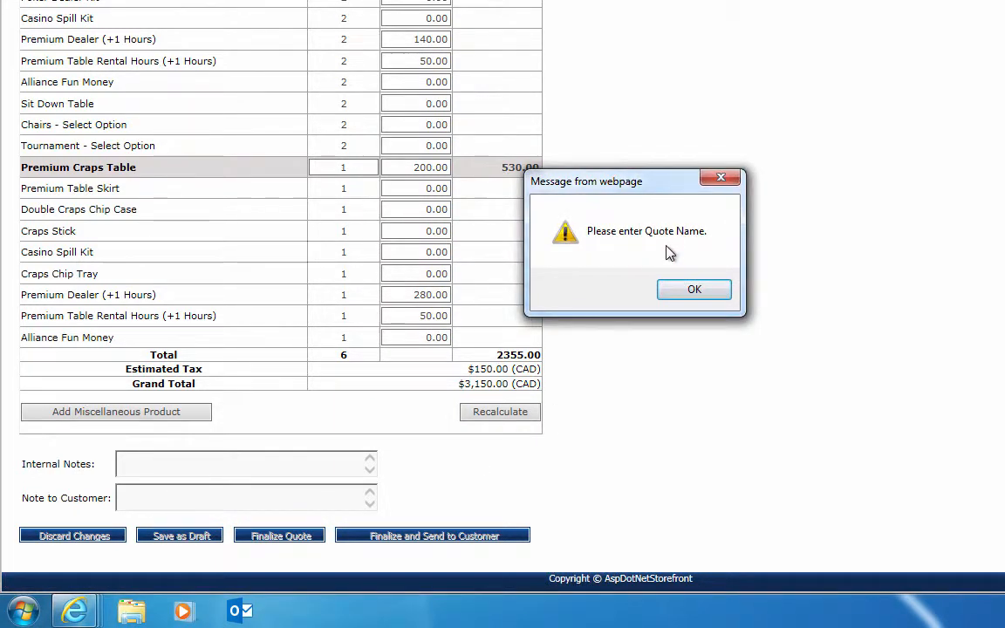
pyautogui.click(693, 289)
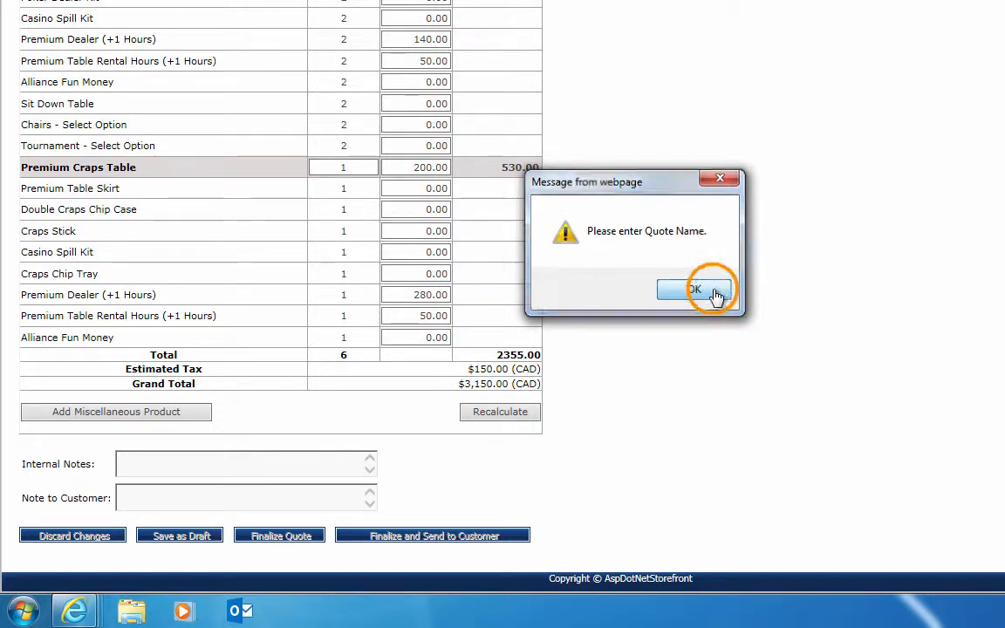
# Name the quote 111, set its Valid Until date to 10/13/2014 and save it as a draft
pyautogui.scroll(2, 678, 116)
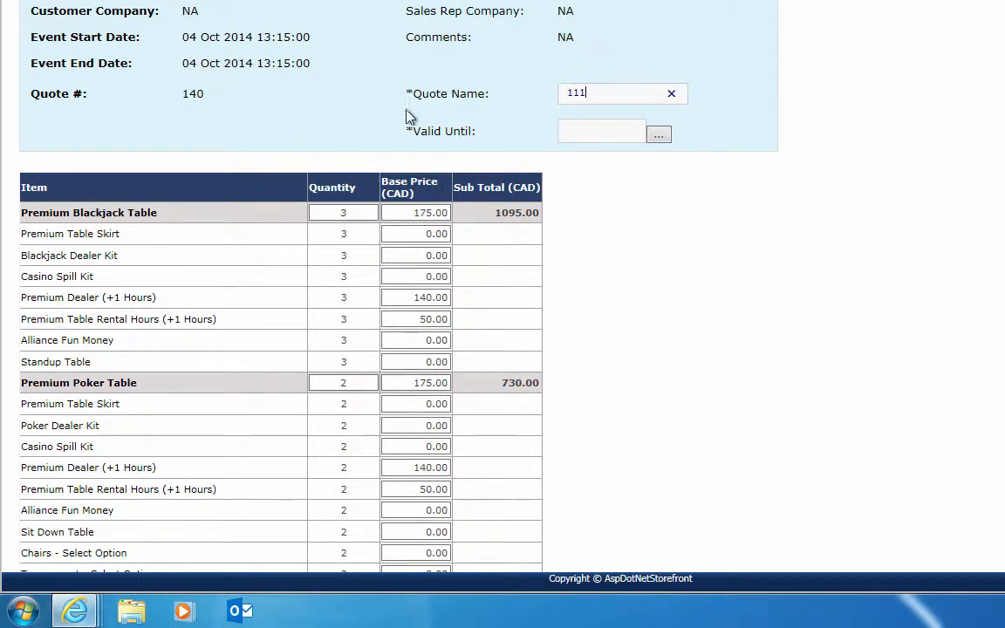
pyautogui.click(621, 133)
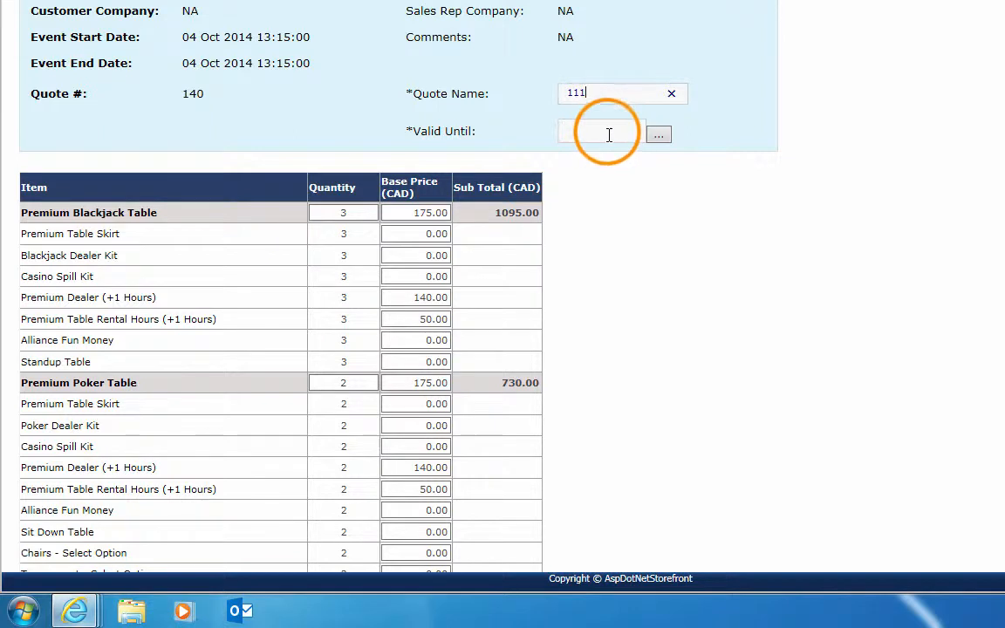
pyautogui.click(660, 134)
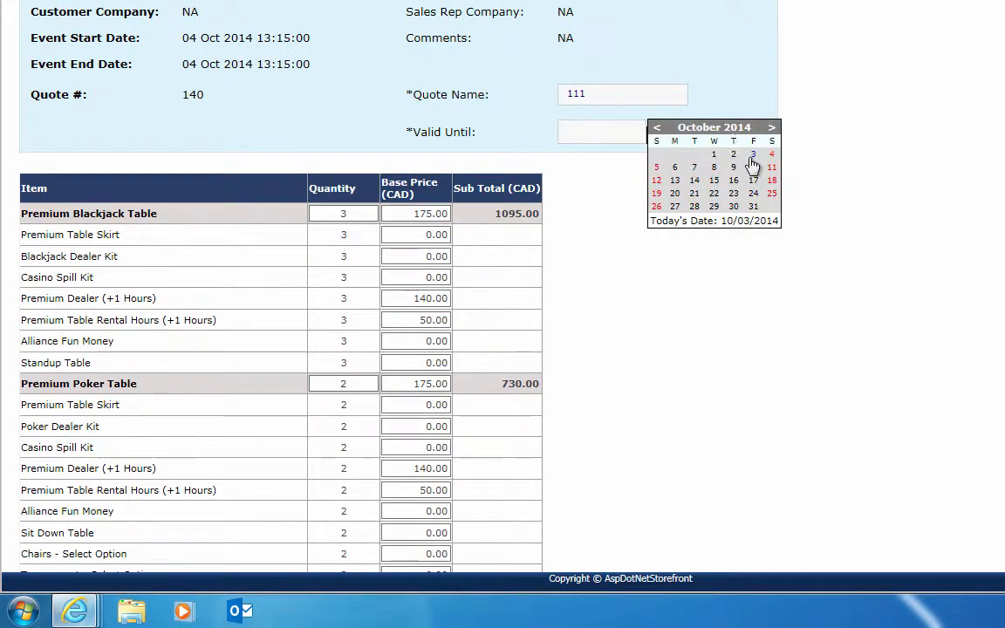
pyautogui.click(675, 180)
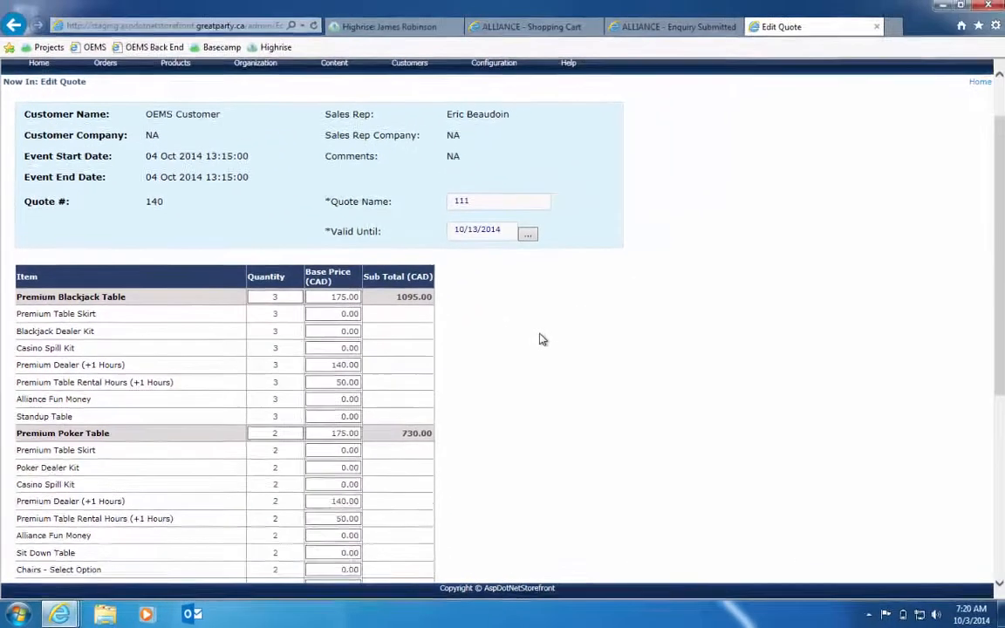
pyautogui.scroll(-5, 540, 339)
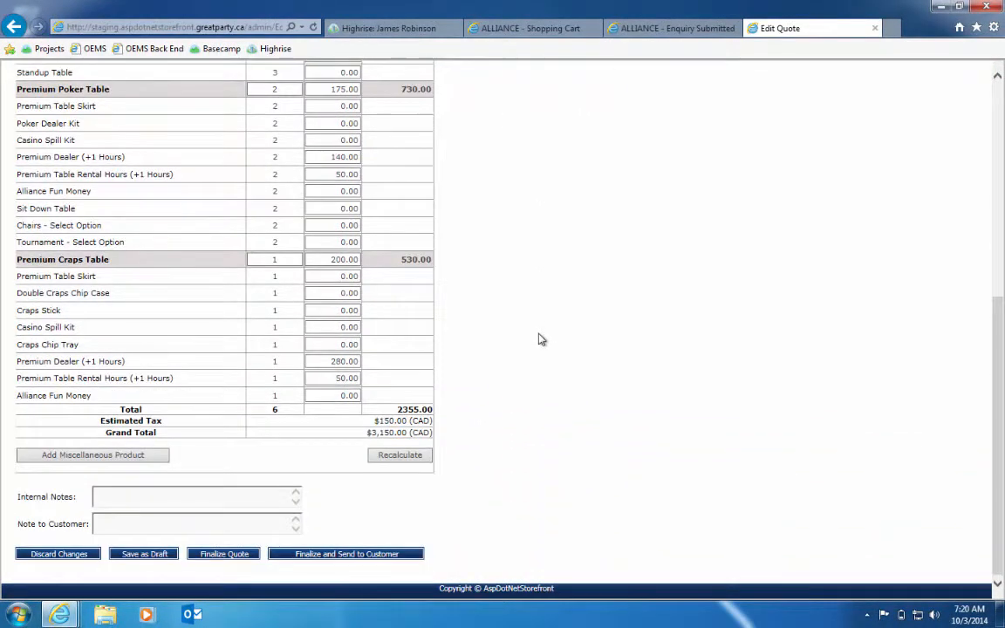
pyautogui.click(118, 555)
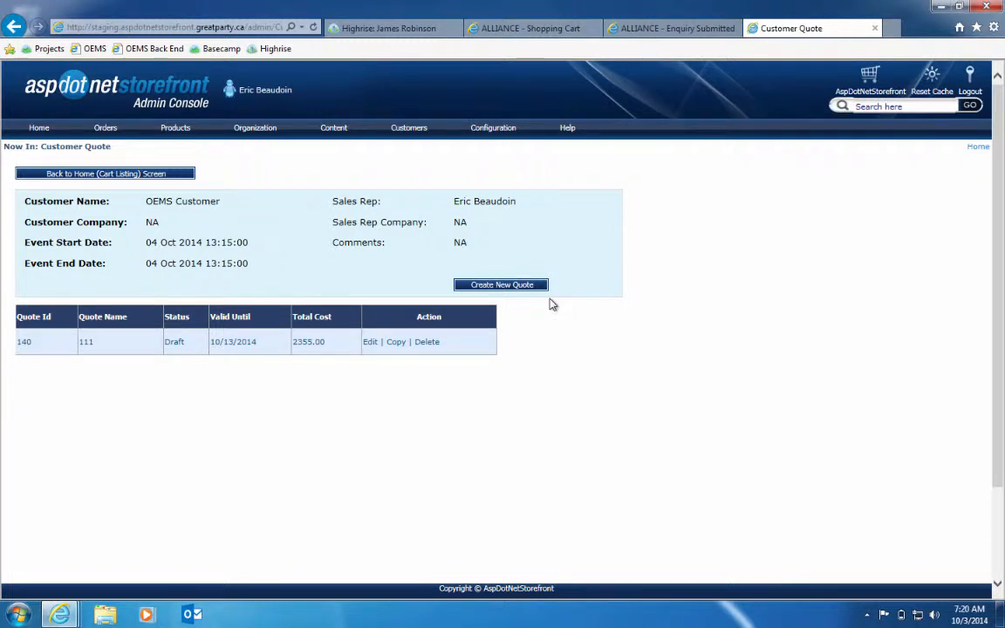
# Go to the Manage Quote list, select the newest cart and open its draft quote 111 for editing
pyautogui.click(105, 125)
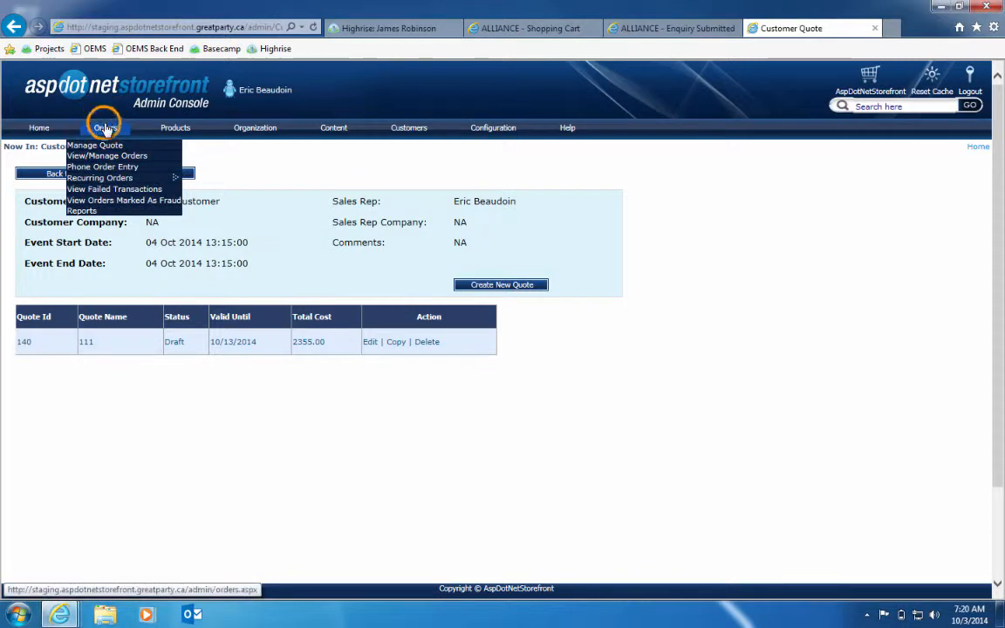
pyautogui.click(106, 155)
pyautogui.click(131, 131)
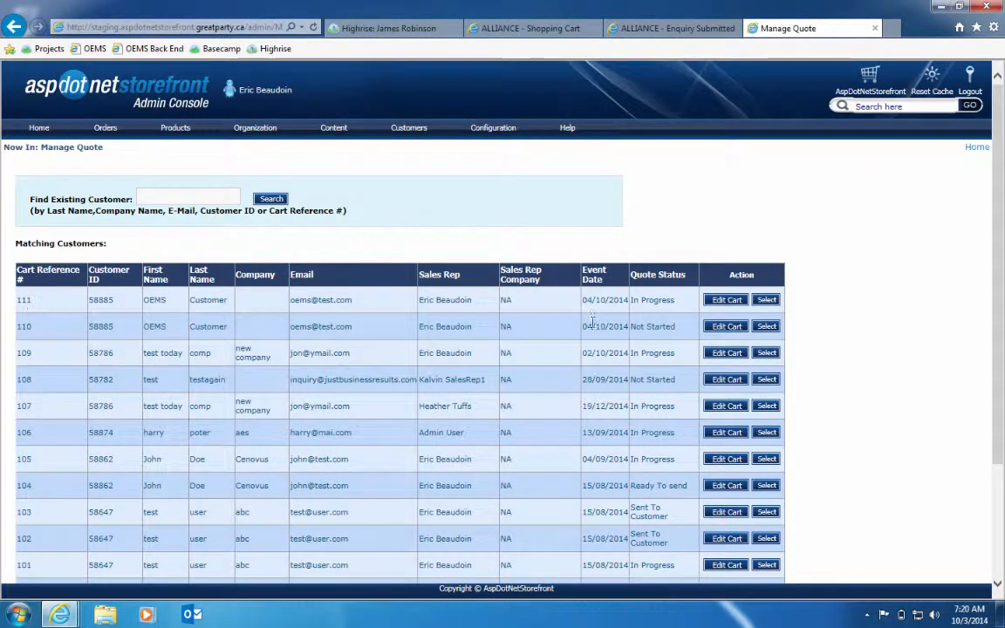
pyautogui.click(768, 300)
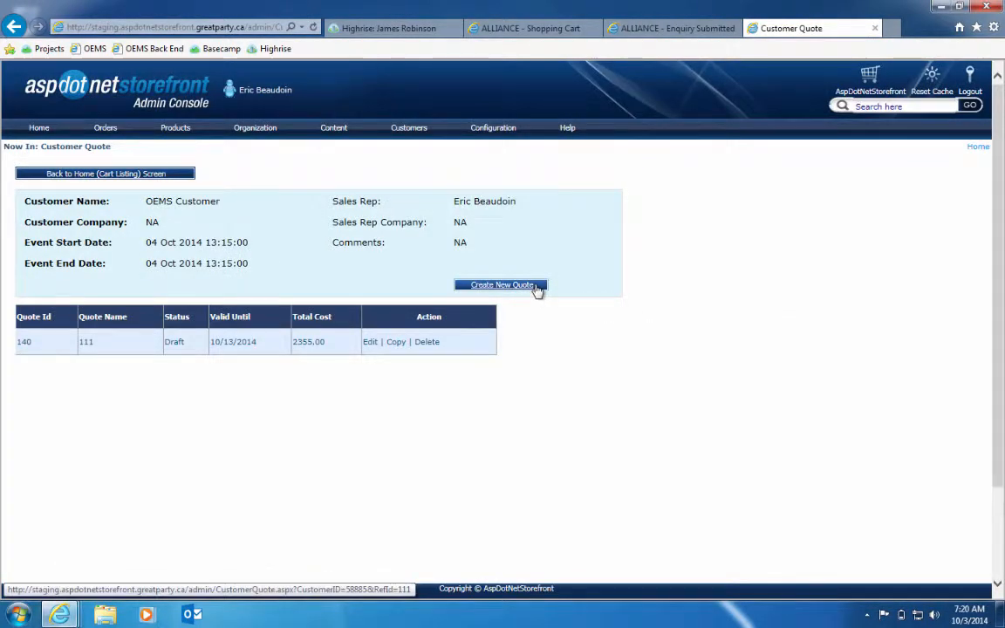
pyautogui.click(370, 344)
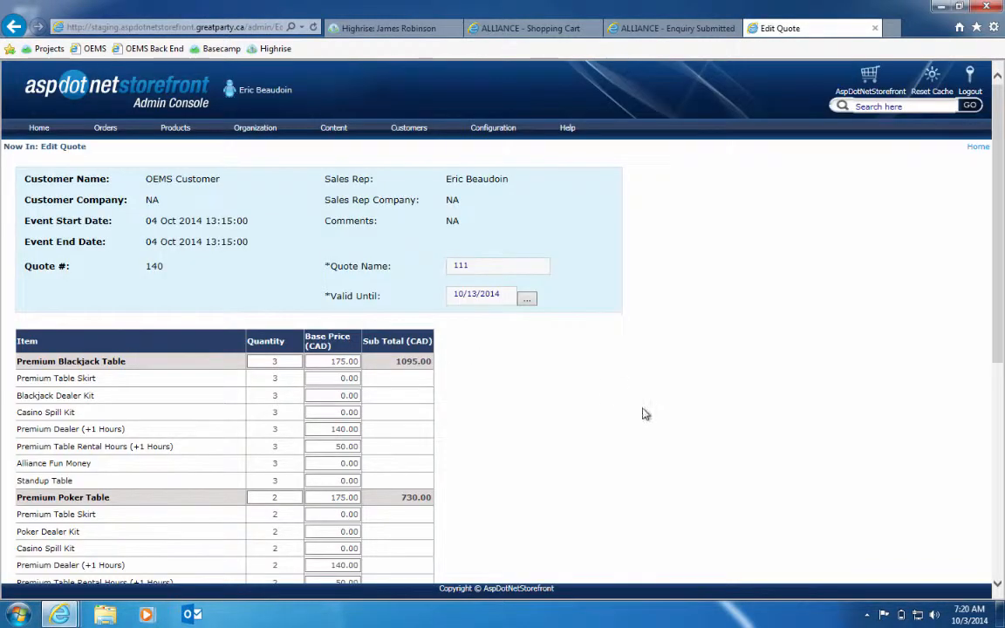
# Print all pages of the quote using the Microsoft XPS Document Writer
pyautogui.scroll(-3, 644, 412)
pyautogui.scroll(-3, 644, 410)
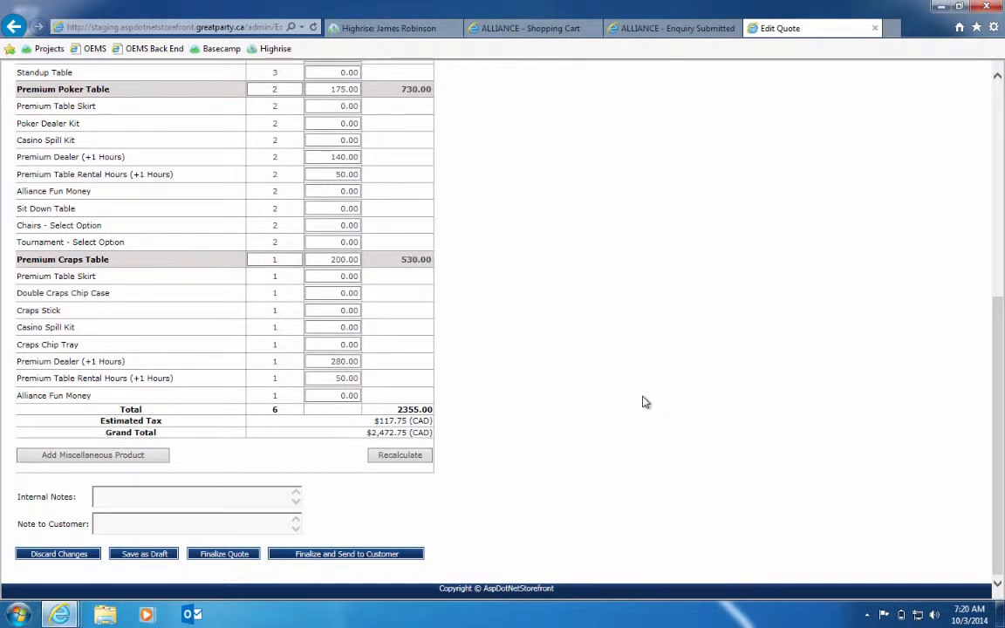
pyautogui.scroll(3, 646, 404)
pyautogui.scroll(4, 646, 402)
pyautogui.scroll(-4, 646, 402)
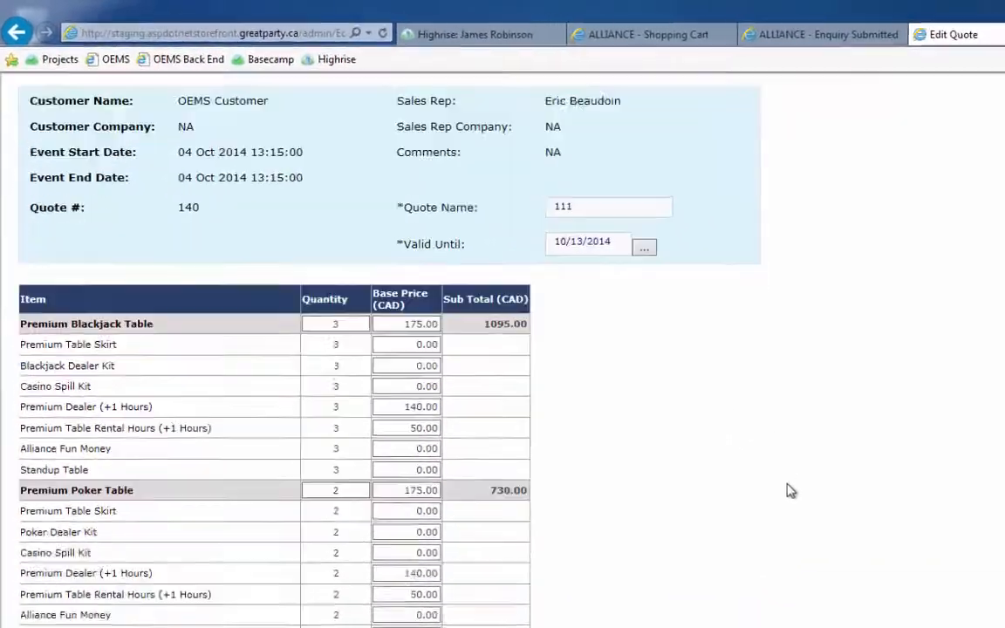
pyautogui.rightClick(807, 502)
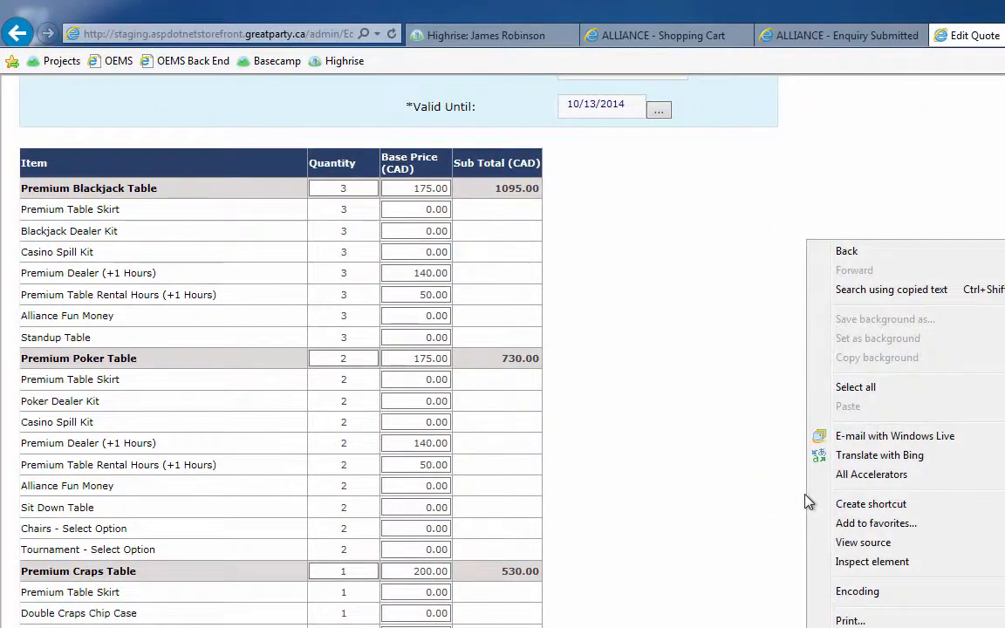
pyautogui.click(853, 620)
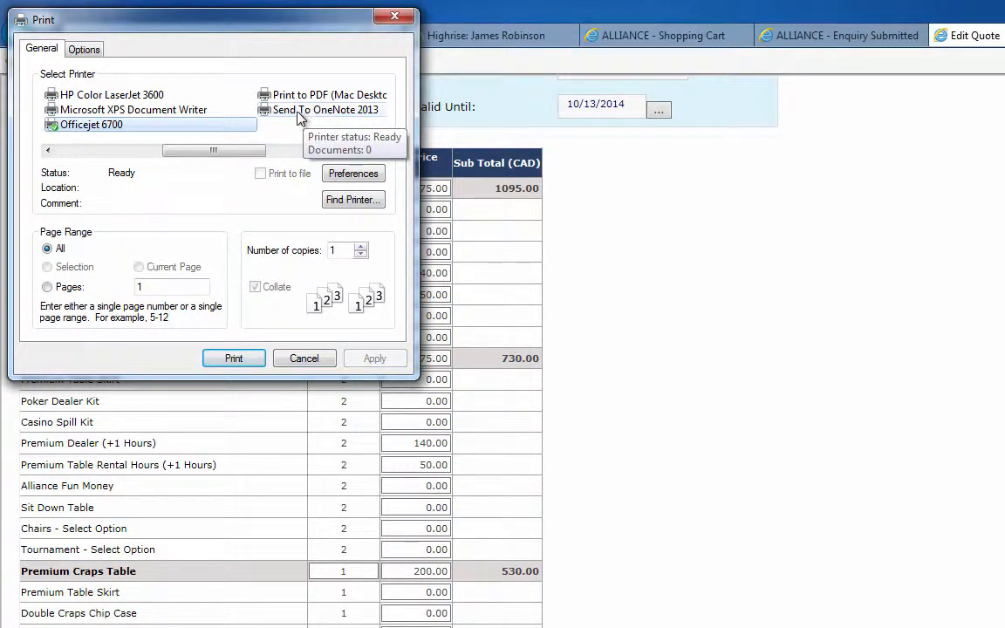
pyautogui.click(175, 114)
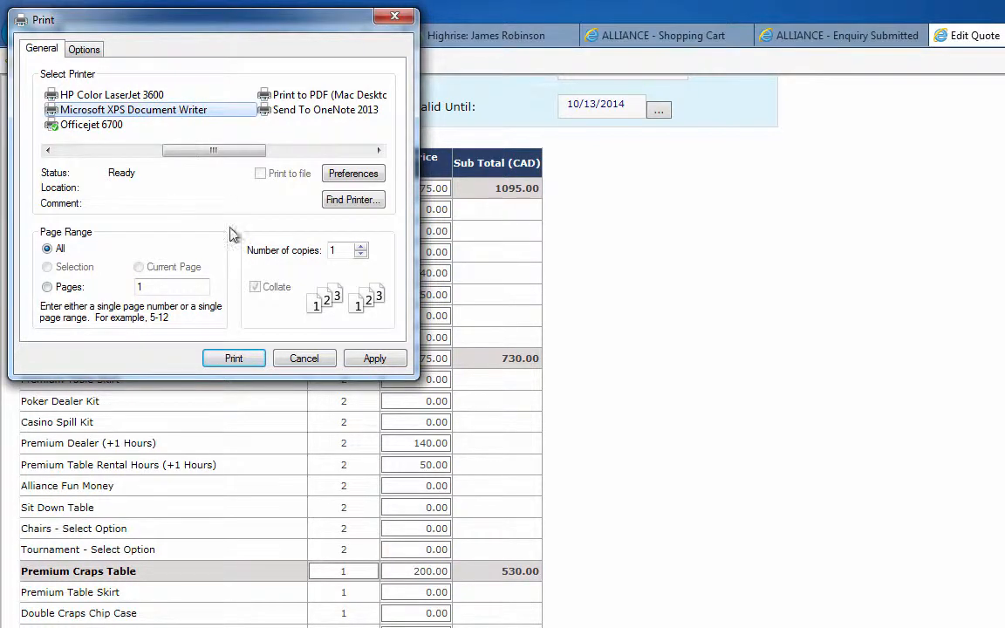
pyautogui.click(229, 359)
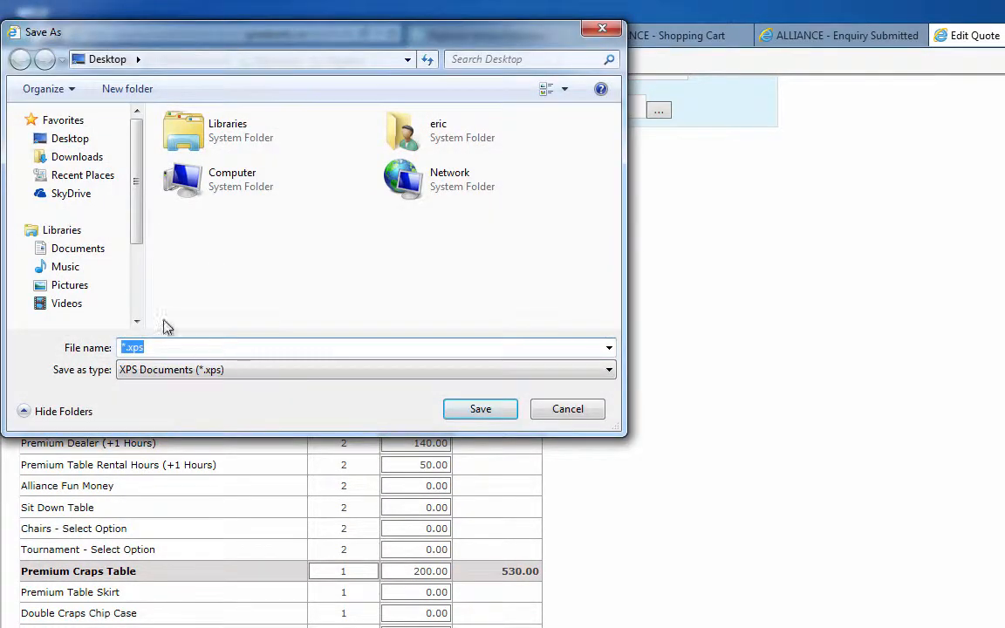
# Save the printed quote to the Desktop as an XPS document named quote_111
pyautogui.click(70, 139)
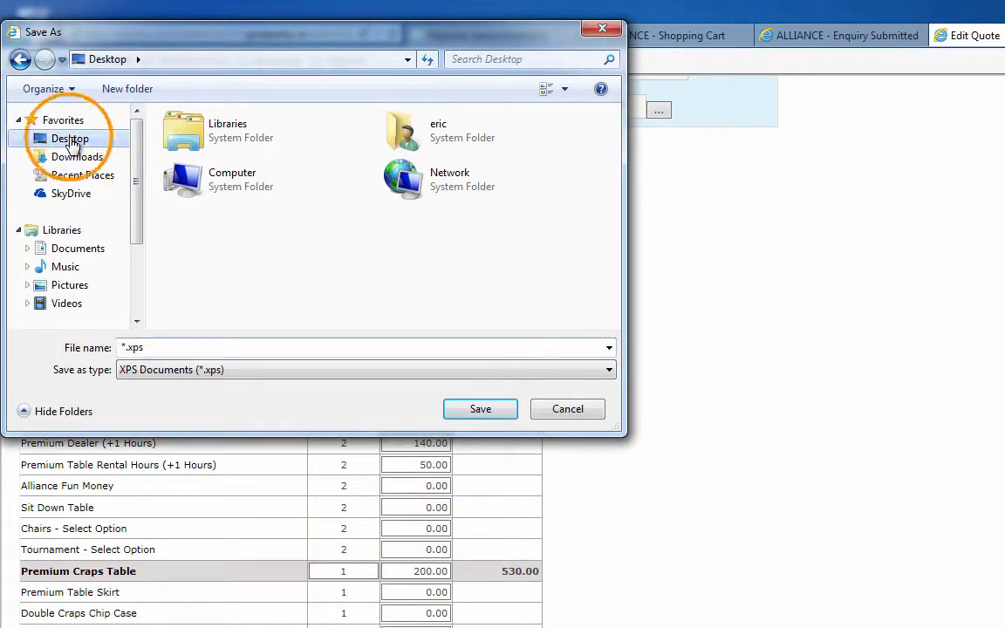
pyautogui.click(128, 346)
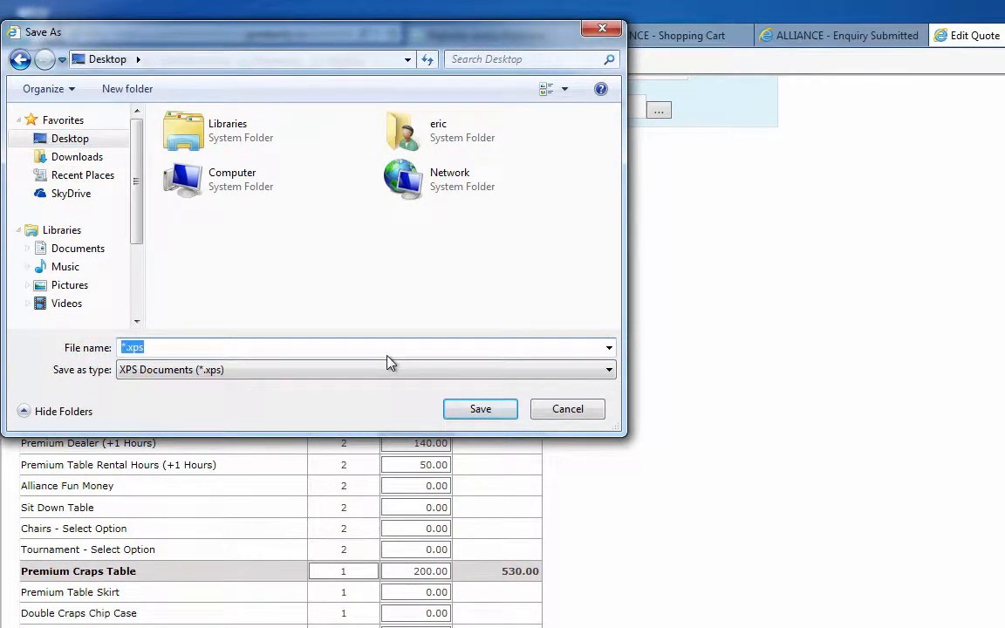
pyautogui.press('Home')
pyautogui.press('Delete')
pyautogui.press('Delete')
pyautogui.write('.')
pyautogui.write('quote.')
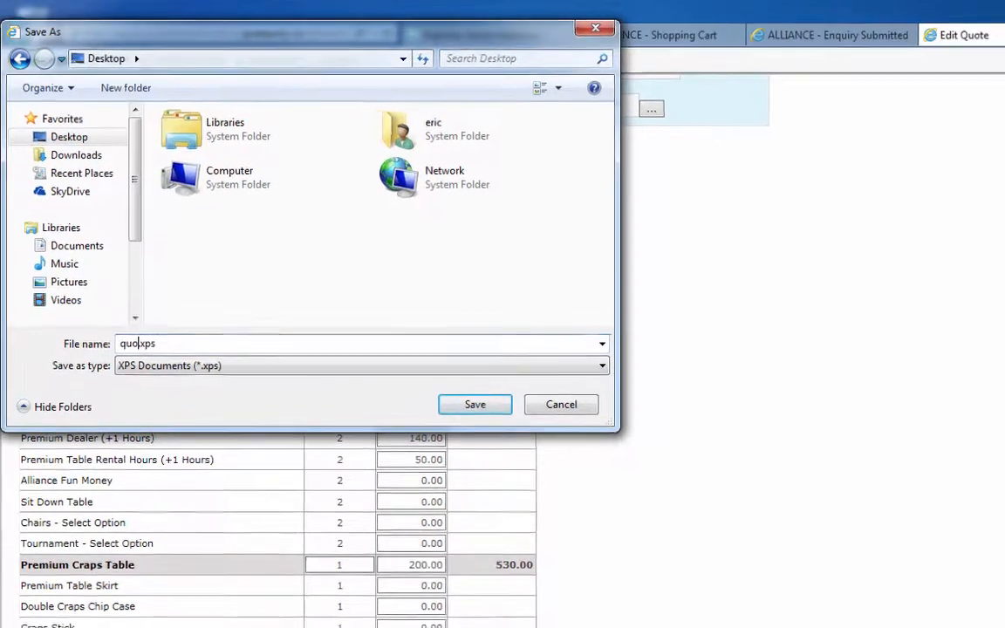
pyautogui.write('_111')
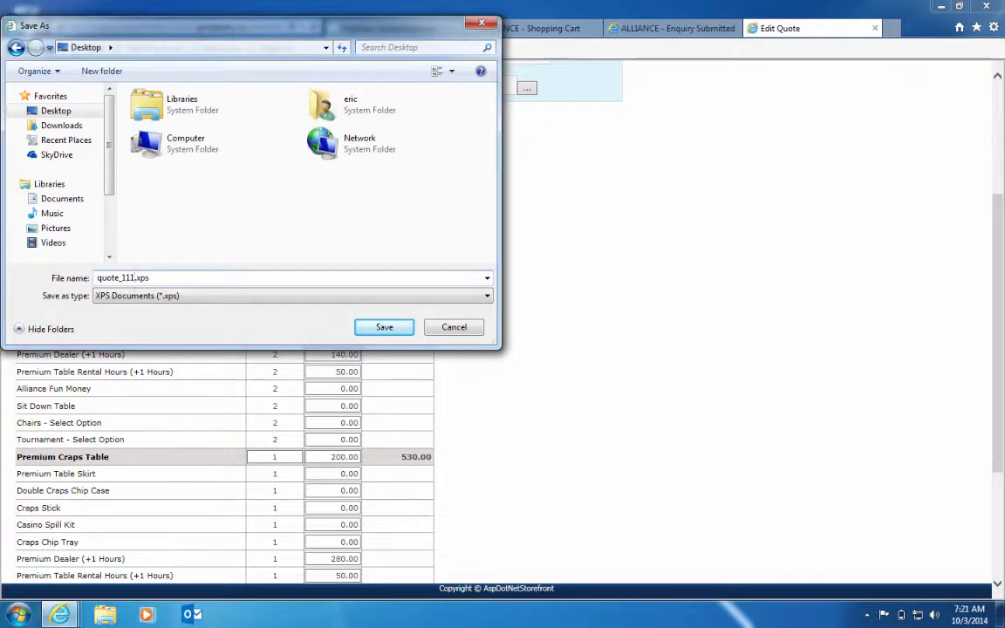
pyautogui.click(381, 328)
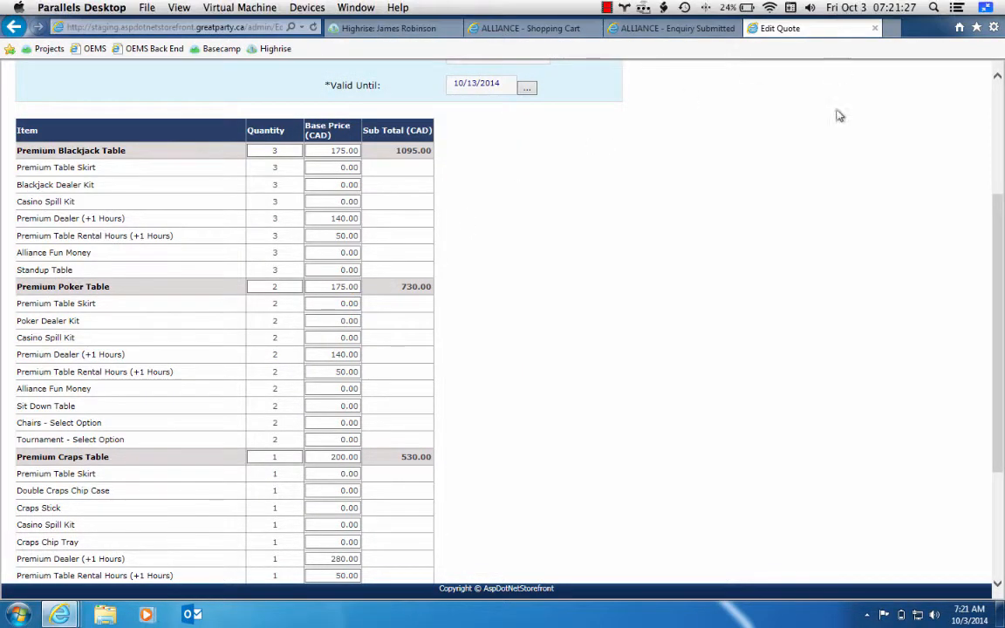
# Check the desktop for the saved quote file, and return to the quote page in the browser
pyautogui.click(940, 7)
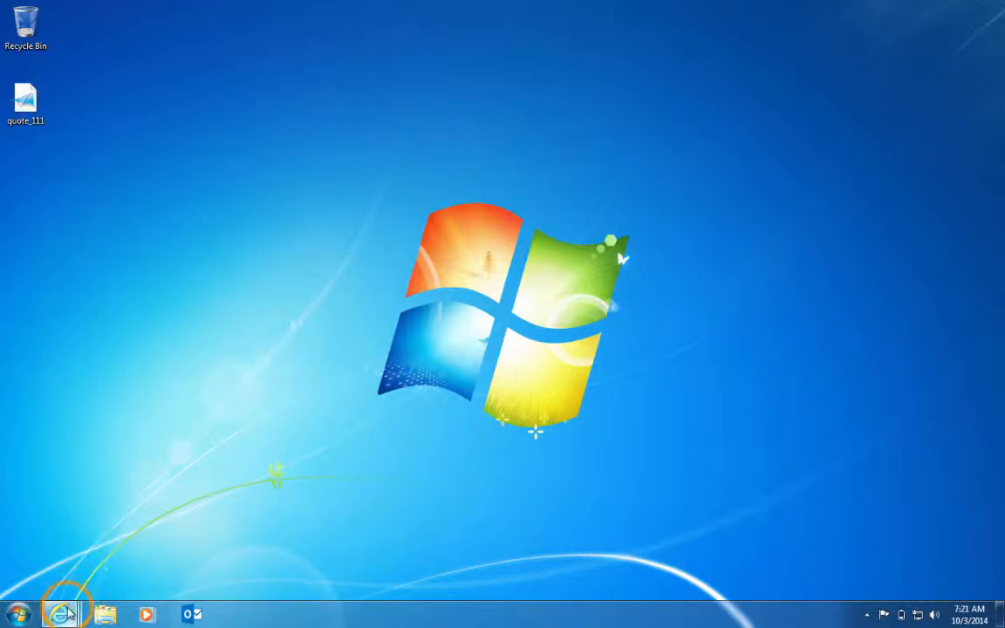
pyautogui.moveTo(69, 615)
pyautogui.click(136, 549)
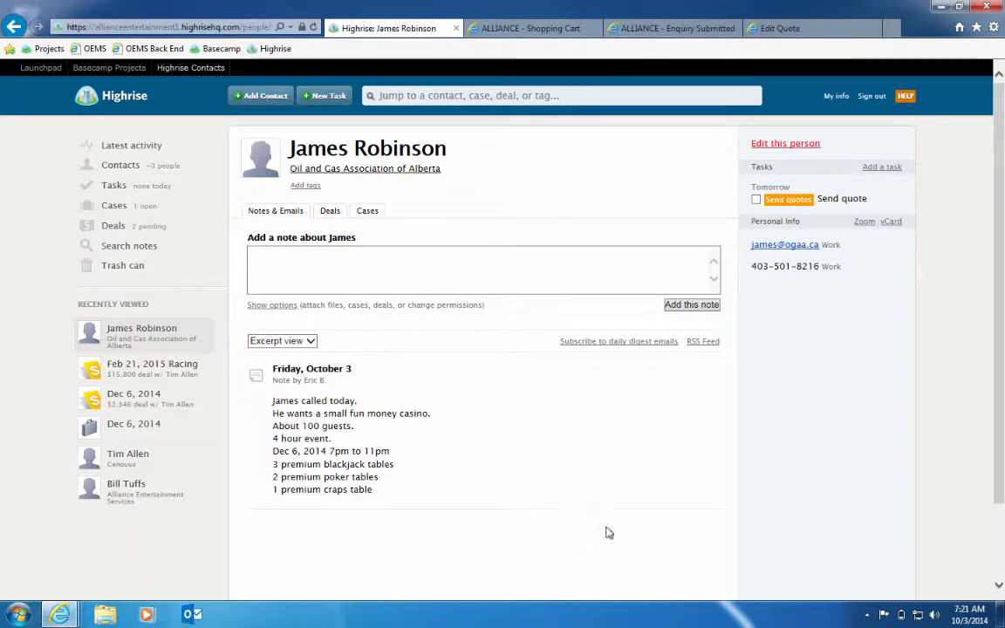
pyautogui.click(810, 31)
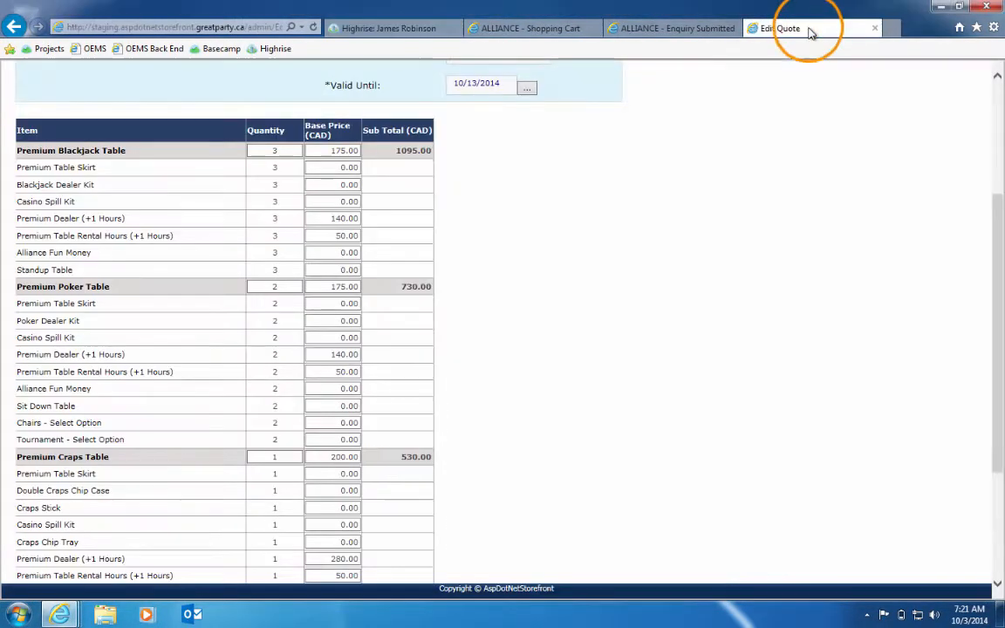
# Switch to Highrise and open the record of the Oil and Gas Association of Alberta contact from the contacts list
pyautogui.click(417, 32)
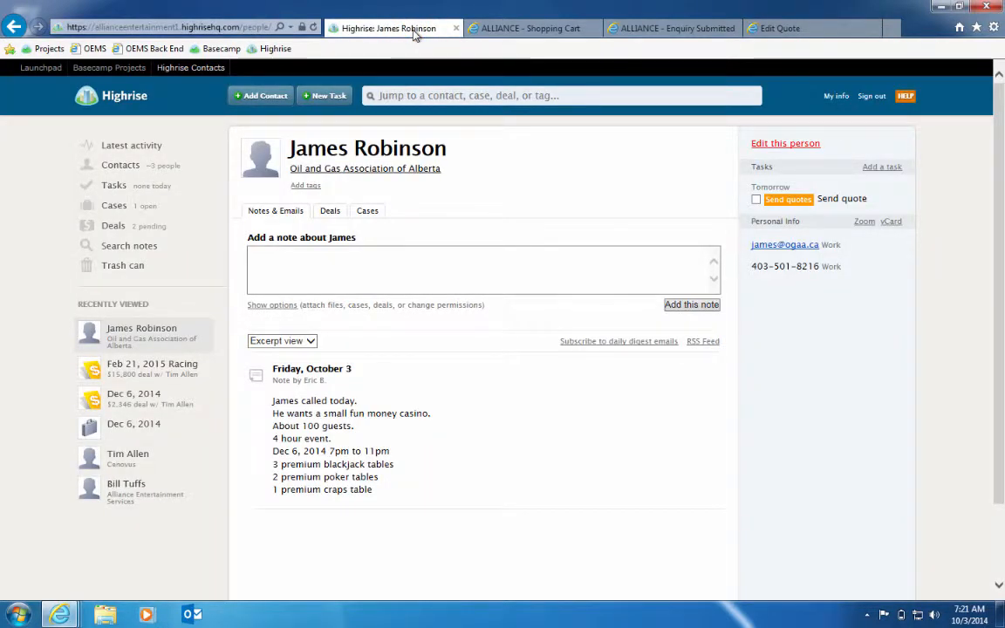
pyautogui.click(430, 282)
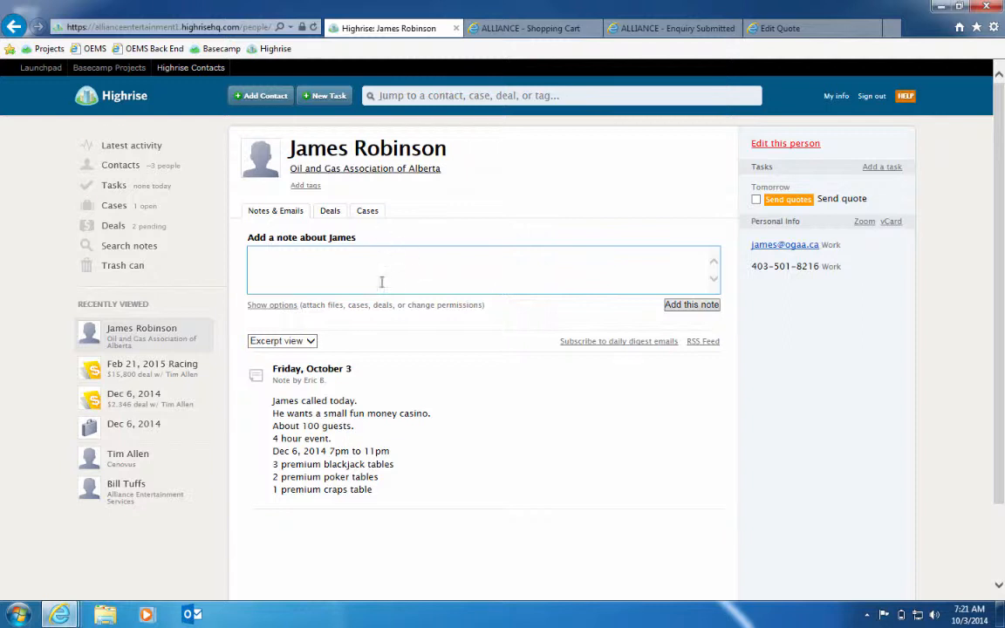
pyautogui.click(113, 166)
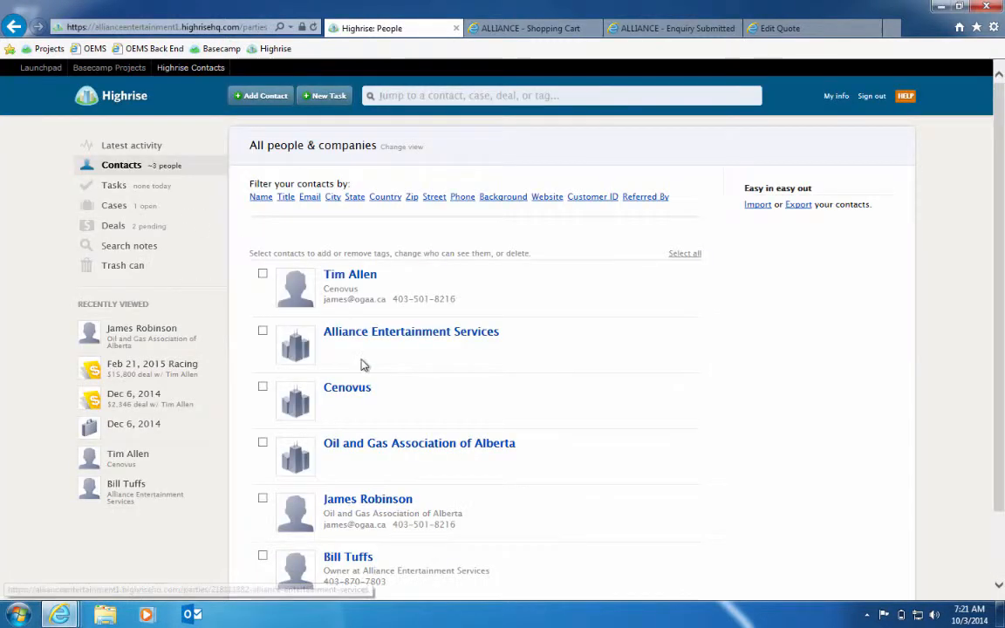
pyautogui.click(371, 495)
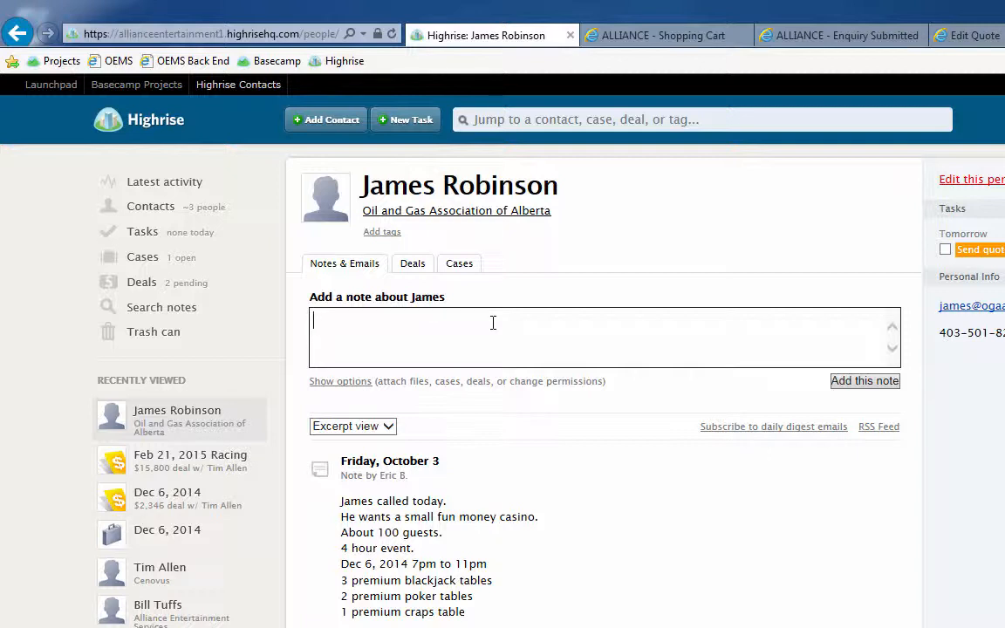
# Show the new note's options and attach the quote_111 XPS file from the Desktop to the note
pyautogui.click(353, 381)
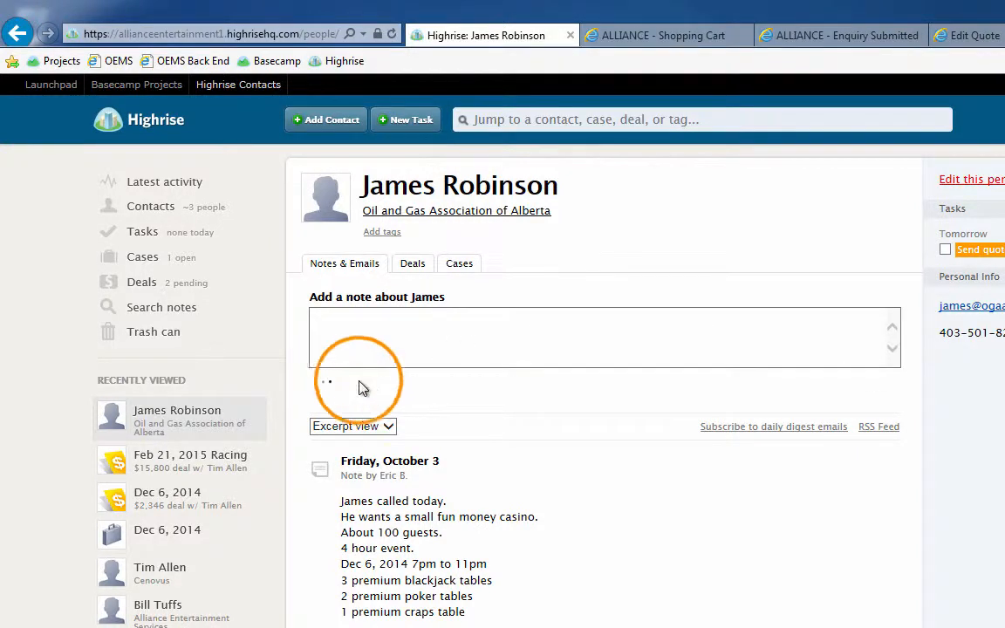
pyautogui.click(460, 398)
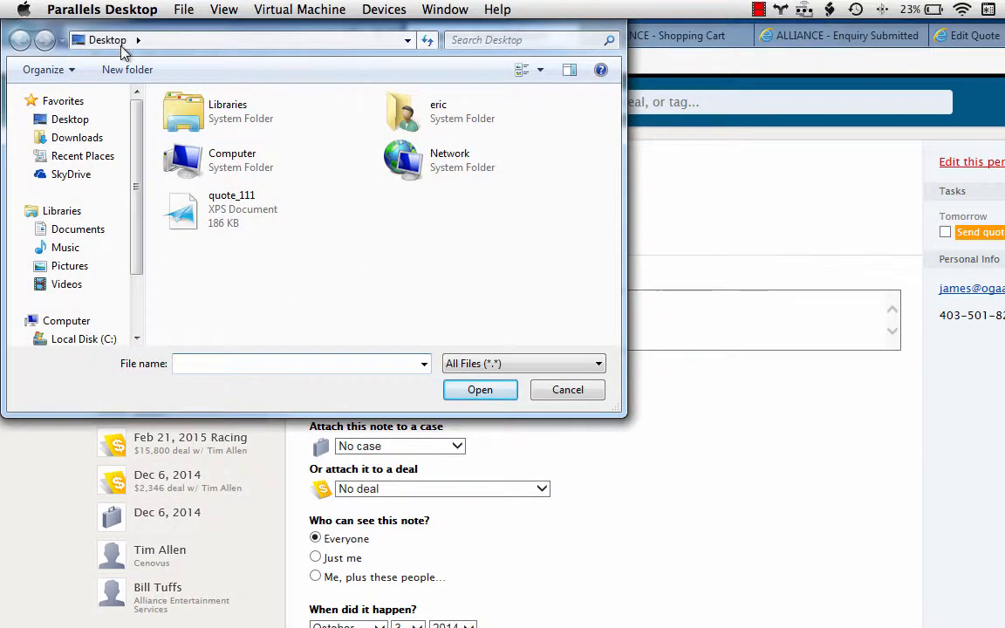
pyautogui.click(187, 213)
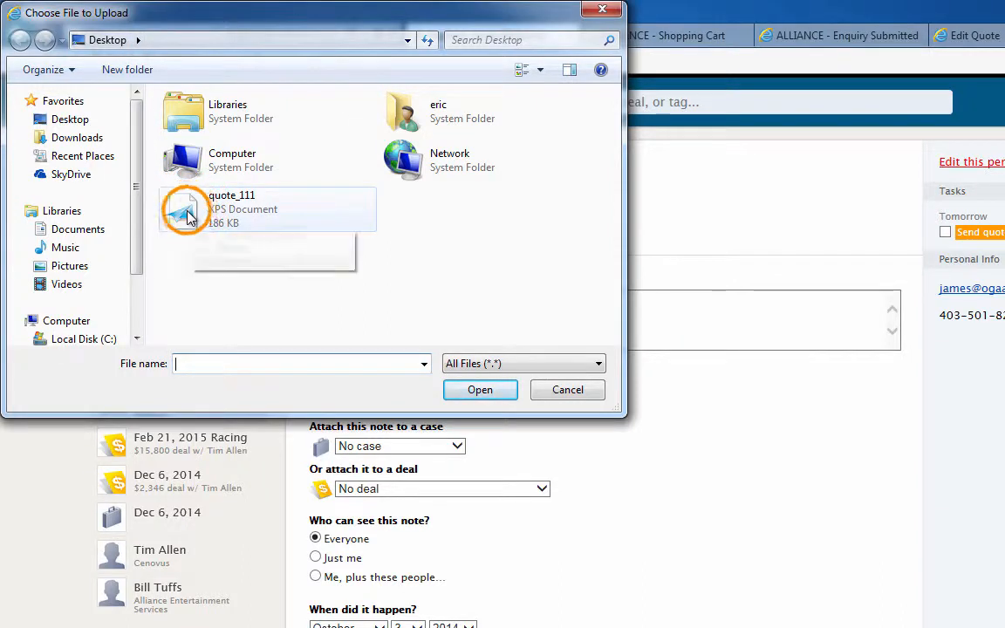
pyautogui.click(498, 392)
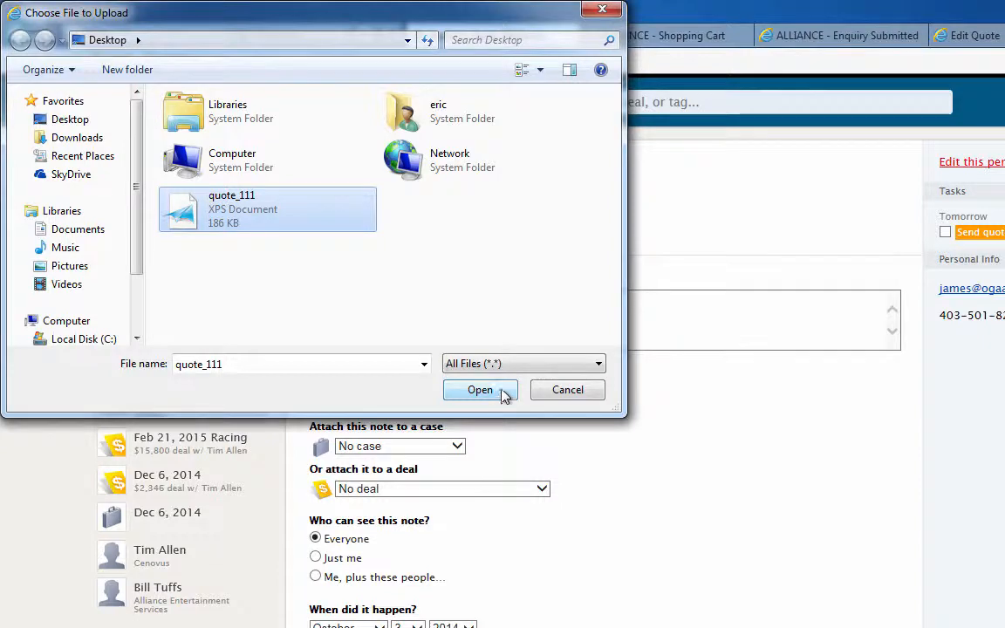
pyautogui.click(503, 393)
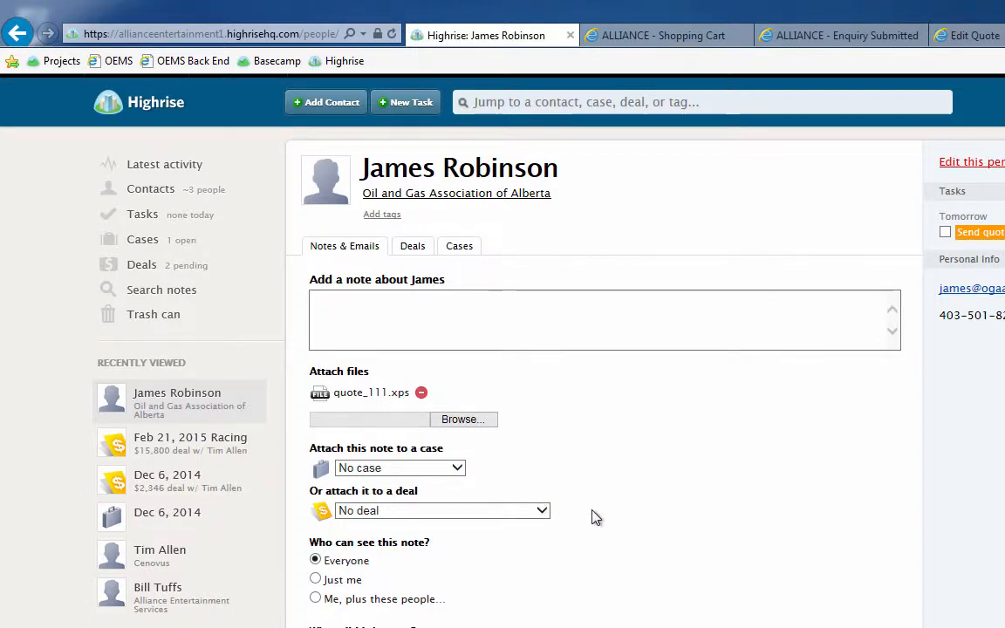
pyautogui.scroll(-3, 591, 517)
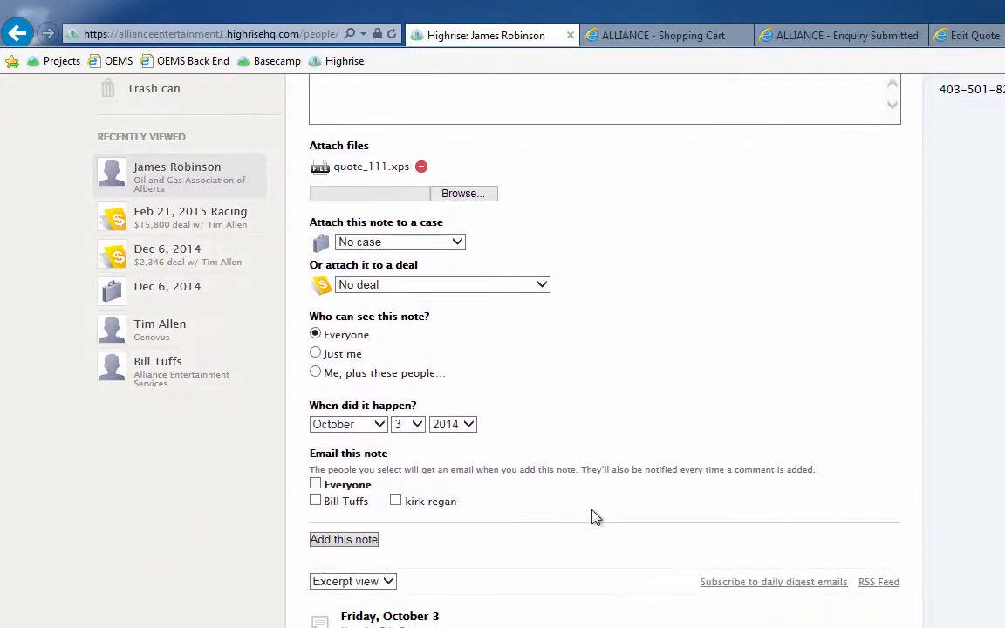
pyautogui.scroll(2, 591, 517)
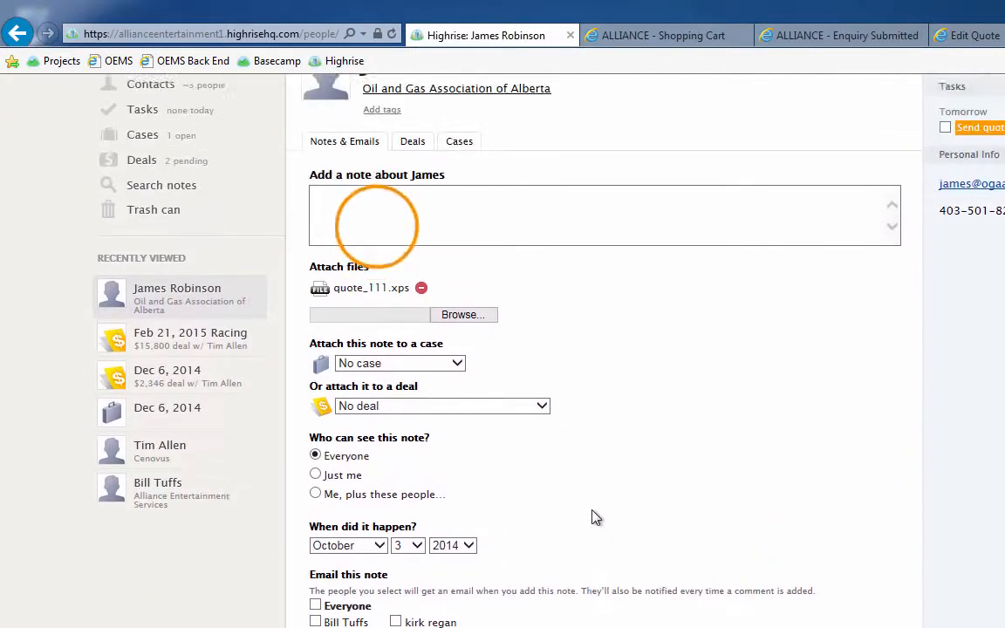
# Enter "OEMS quote 111" as the text of the note with the attached quote and add the note to the contact
pyautogui.click(377, 224)
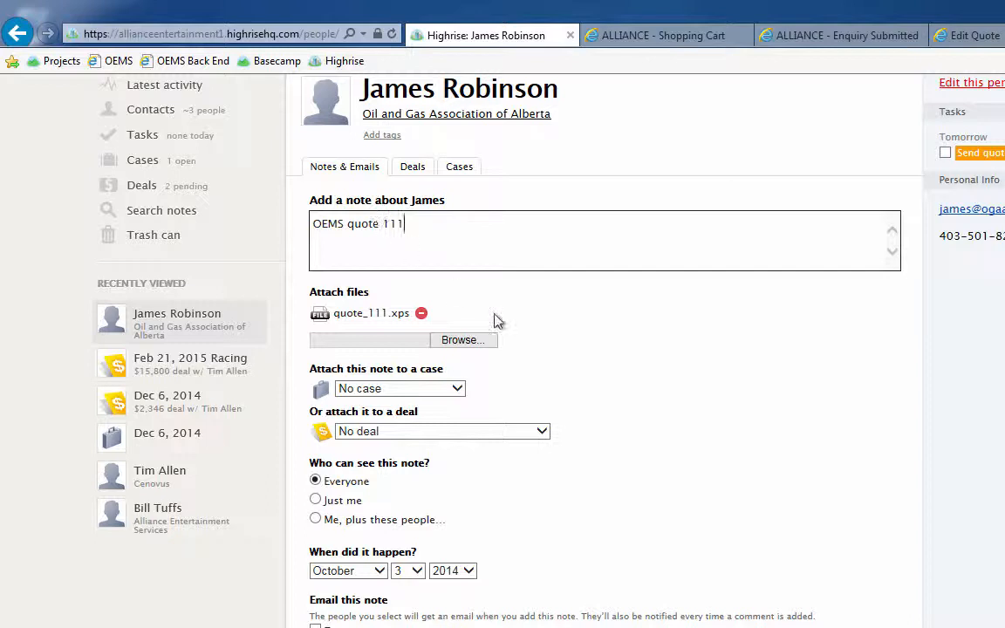
pyautogui.scroll(-1, 639, 413)
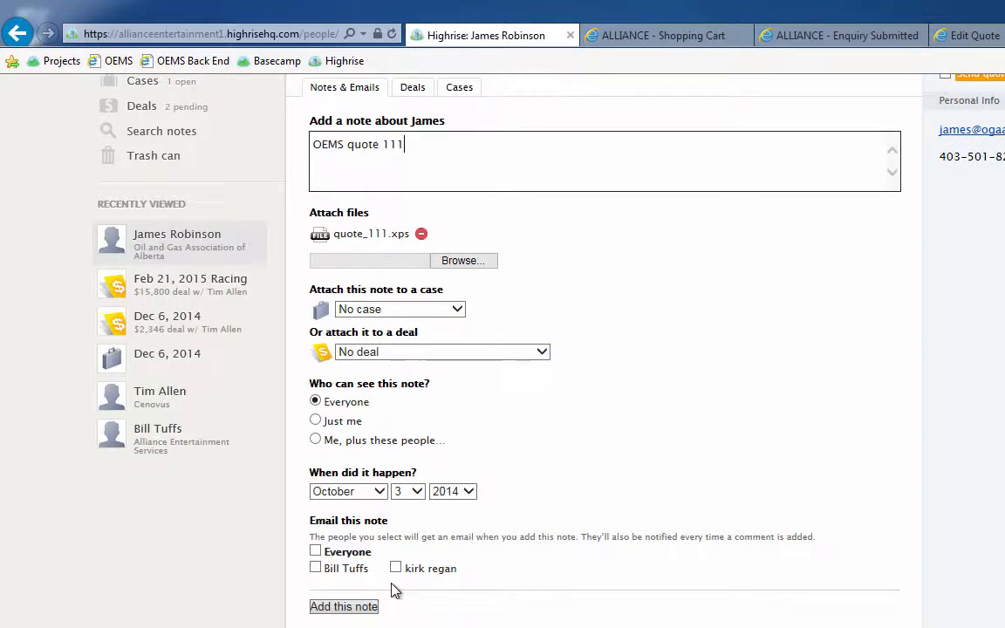
pyautogui.click(345, 606)
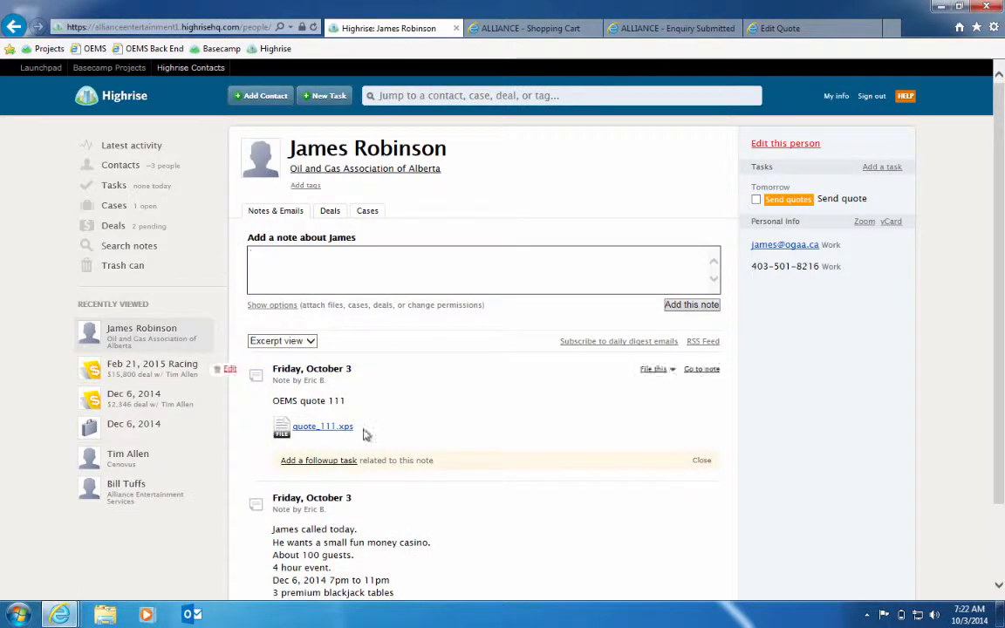
# Open the note's quote_111.xps attachment, allowing XPS Viewer to run, review both pages of the quote, and return to the contact record
pyautogui.click(308, 425)
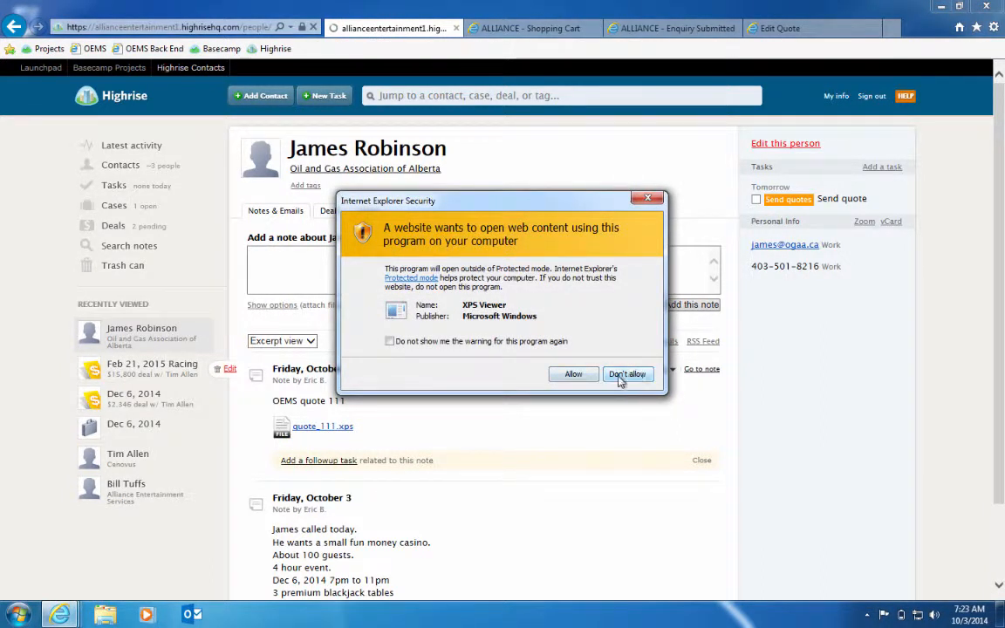
pyautogui.click(581, 376)
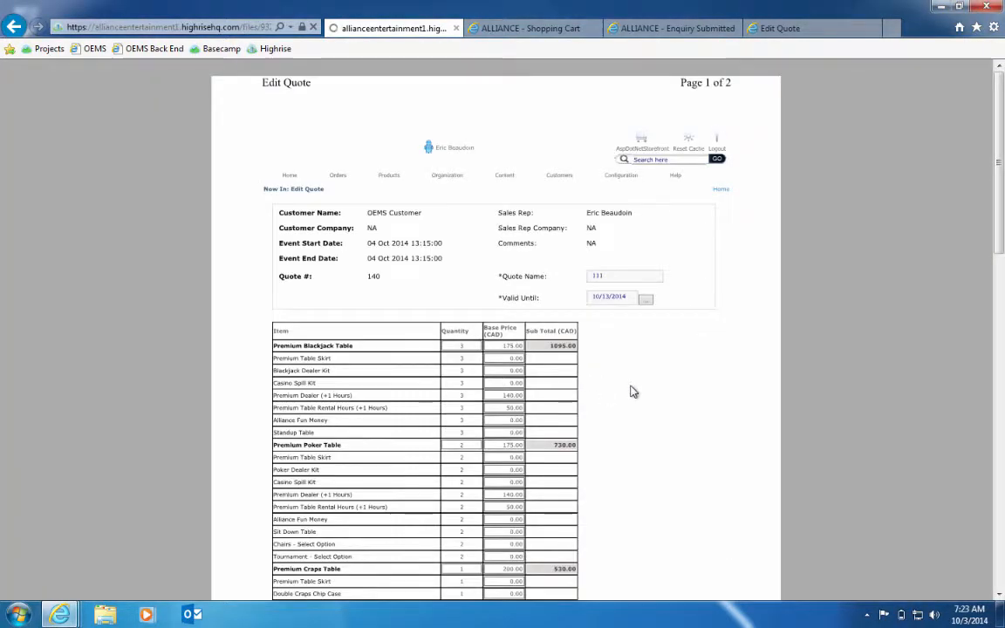
pyautogui.scroll(-4, 633, 392)
pyautogui.scroll(-3, 633, 392)
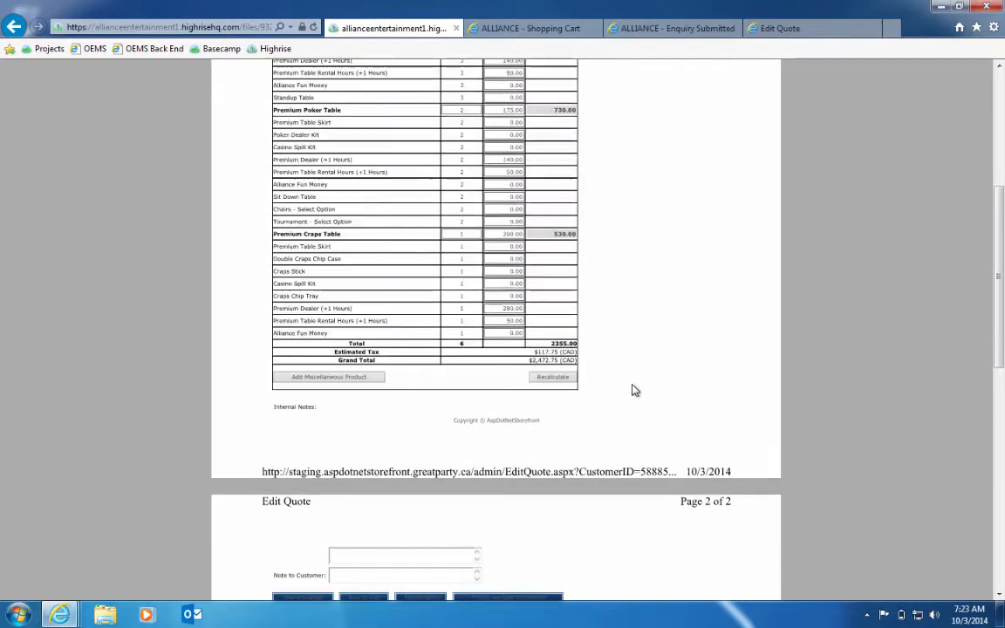
pyautogui.scroll(-1, 634, 390)
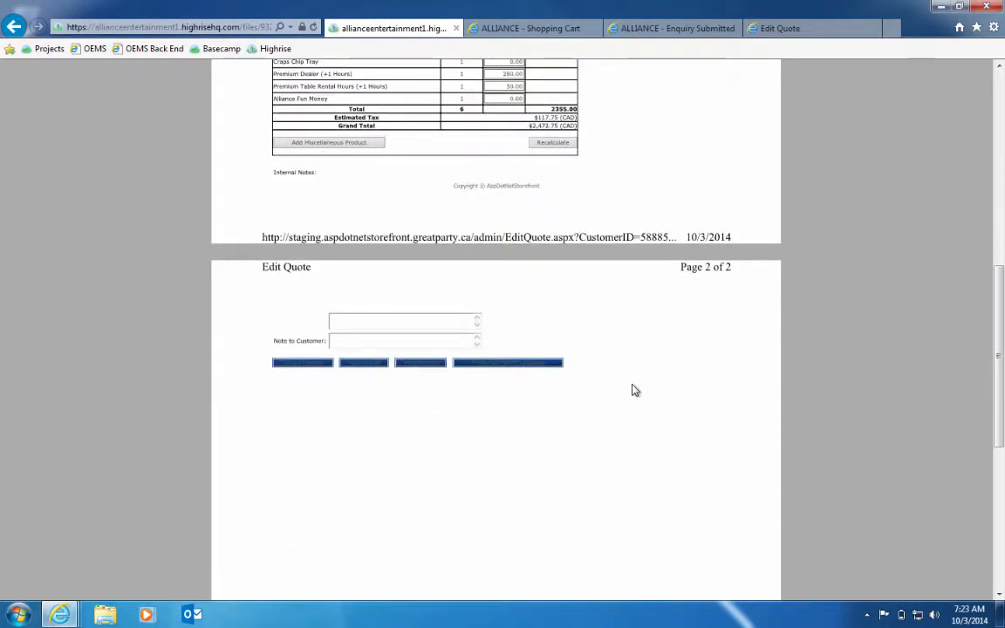
pyautogui.scroll(10, 635, 390)
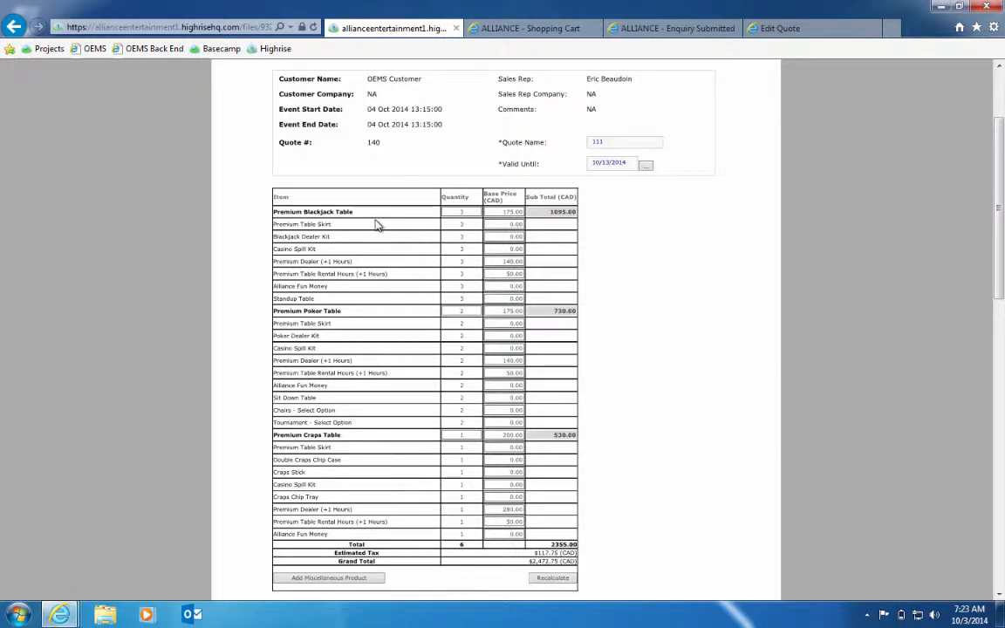
pyautogui.scroll(3, 377, 225)
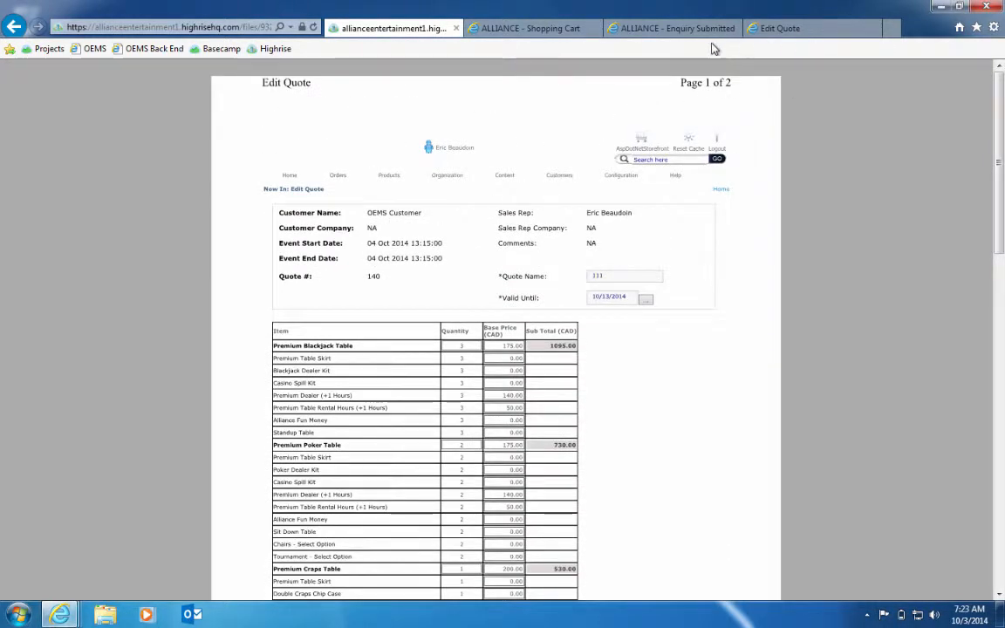
pyautogui.click(15, 27)
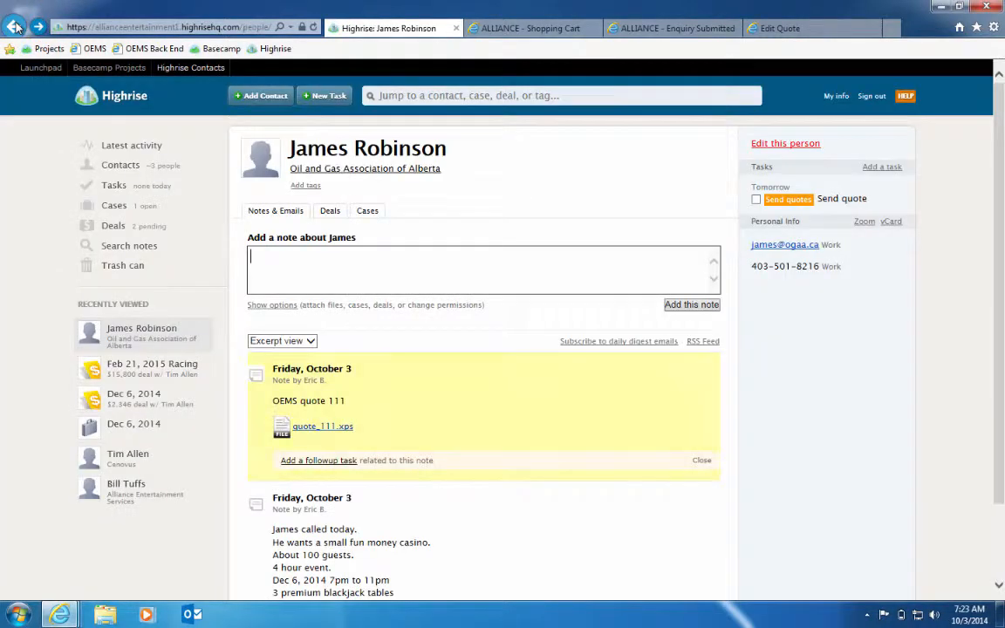